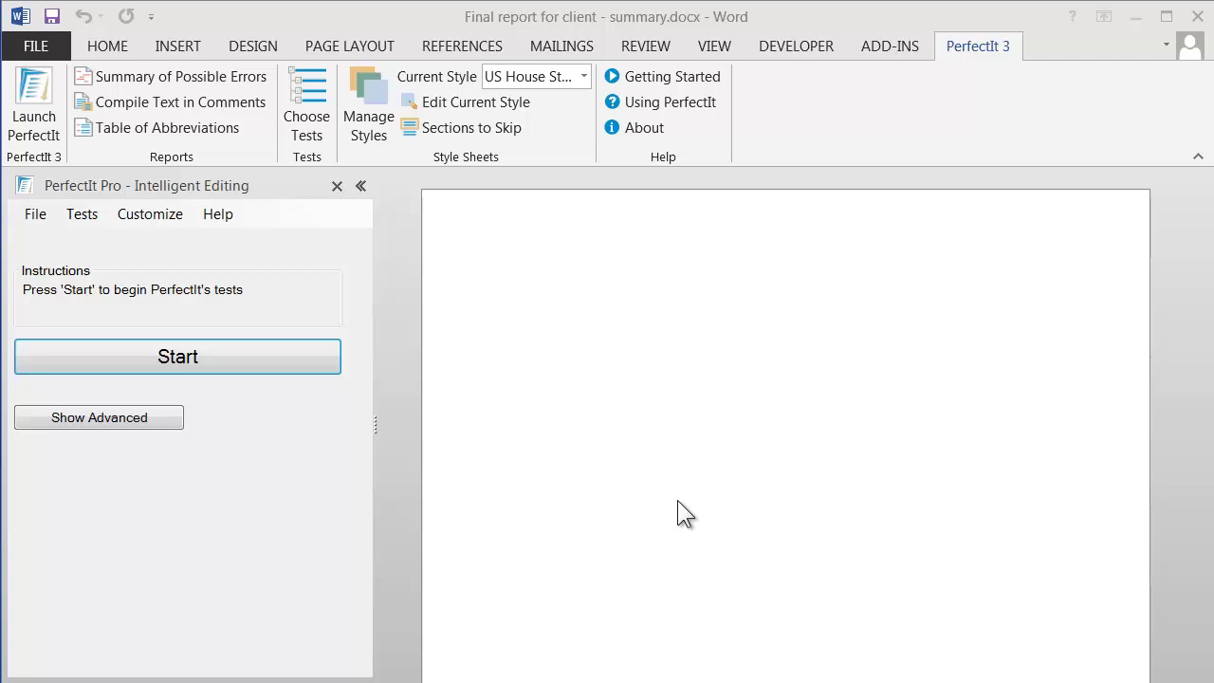
# Step: Open the current style sheet's Settings tab and scroll down to the Numbers in Sentences rules
pyautogui.click(470, 102)
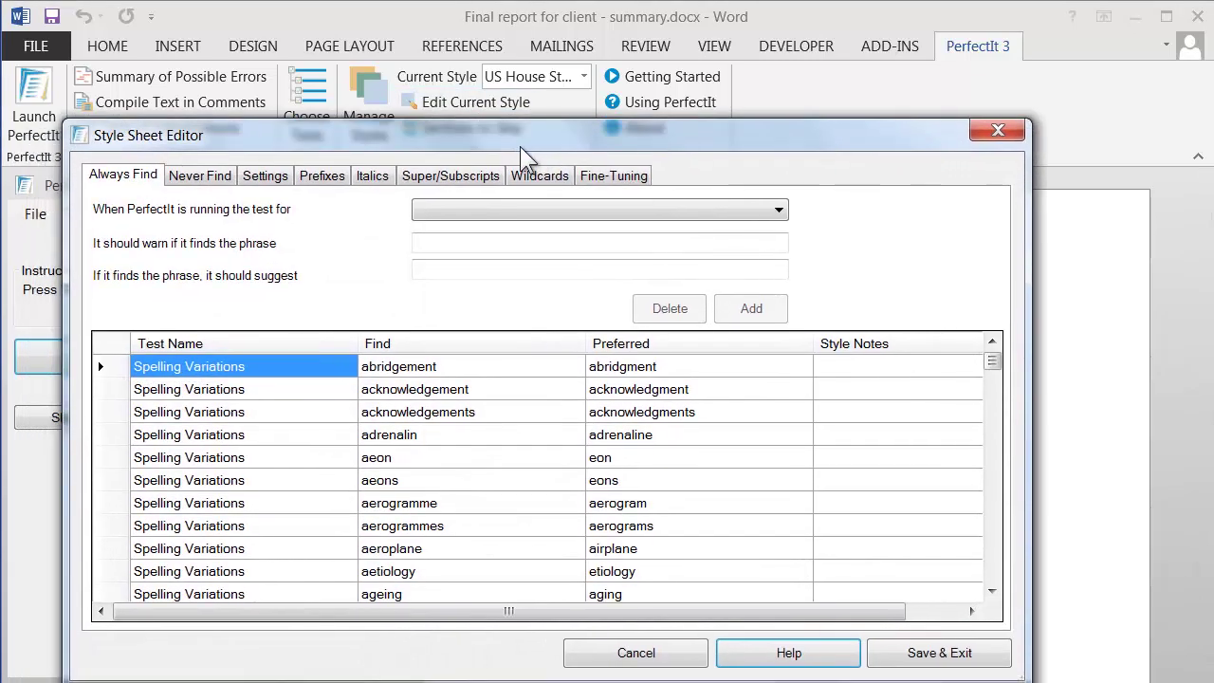
pyautogui.click(269, 181)
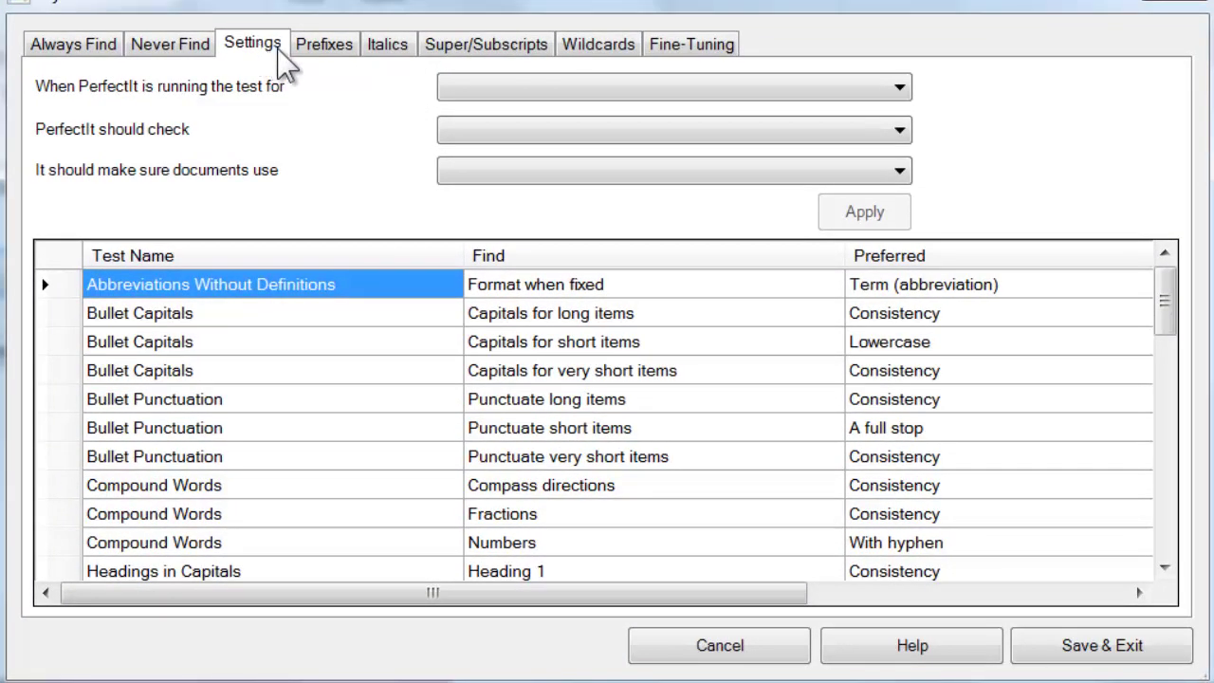
pyautogui.moveTo(1176, 332); pyautogui.dragTo(1134, 452)
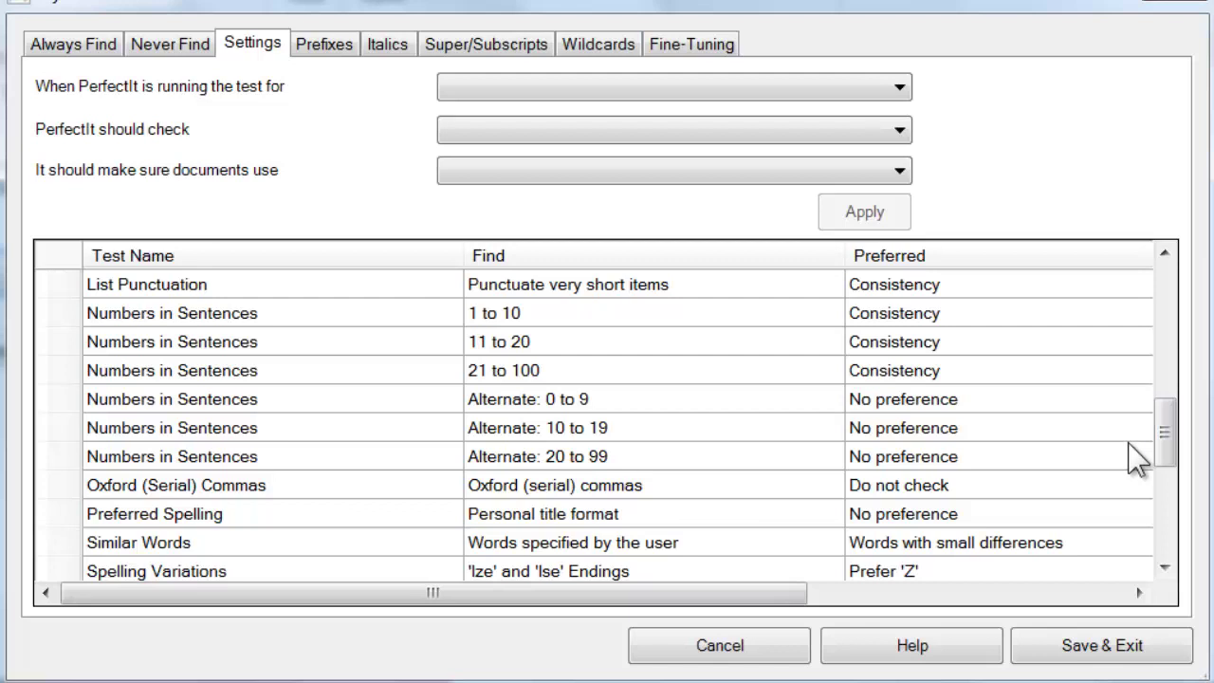
# Step: Set the Numbers in Sentences 1 to 10 rule to prefer Words
pyautogui.click(264, 318)
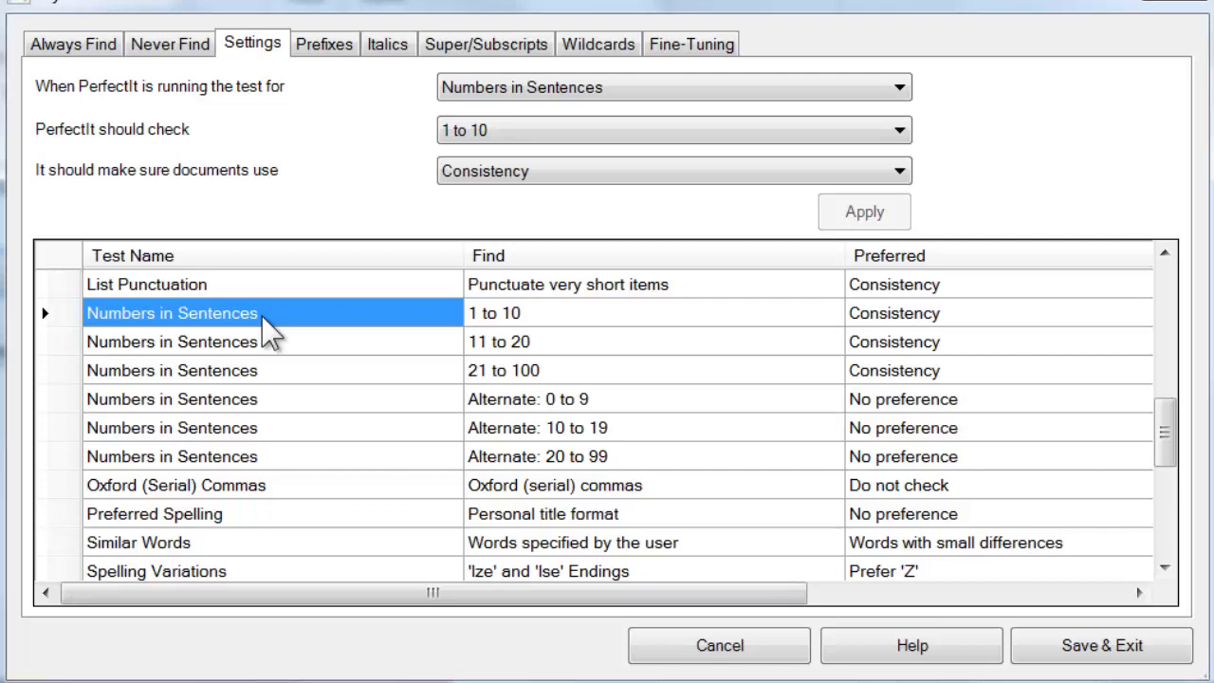
pyautogui.click(251, 343)
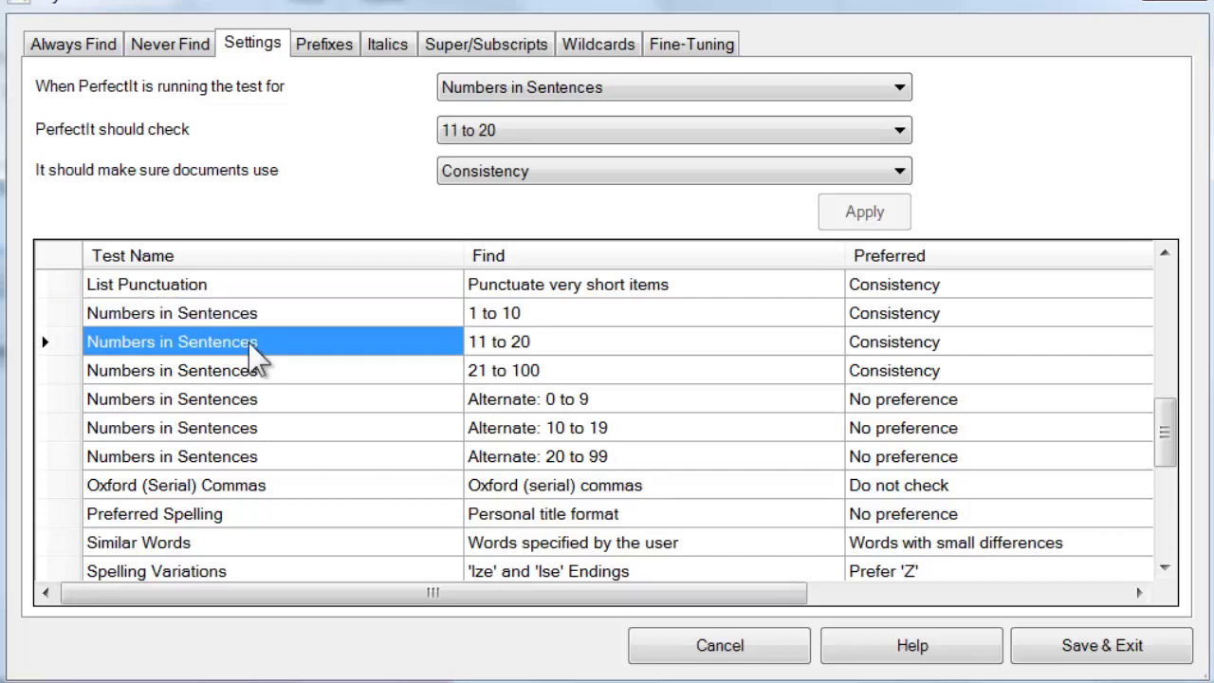
pyautogui.click(259, 372)
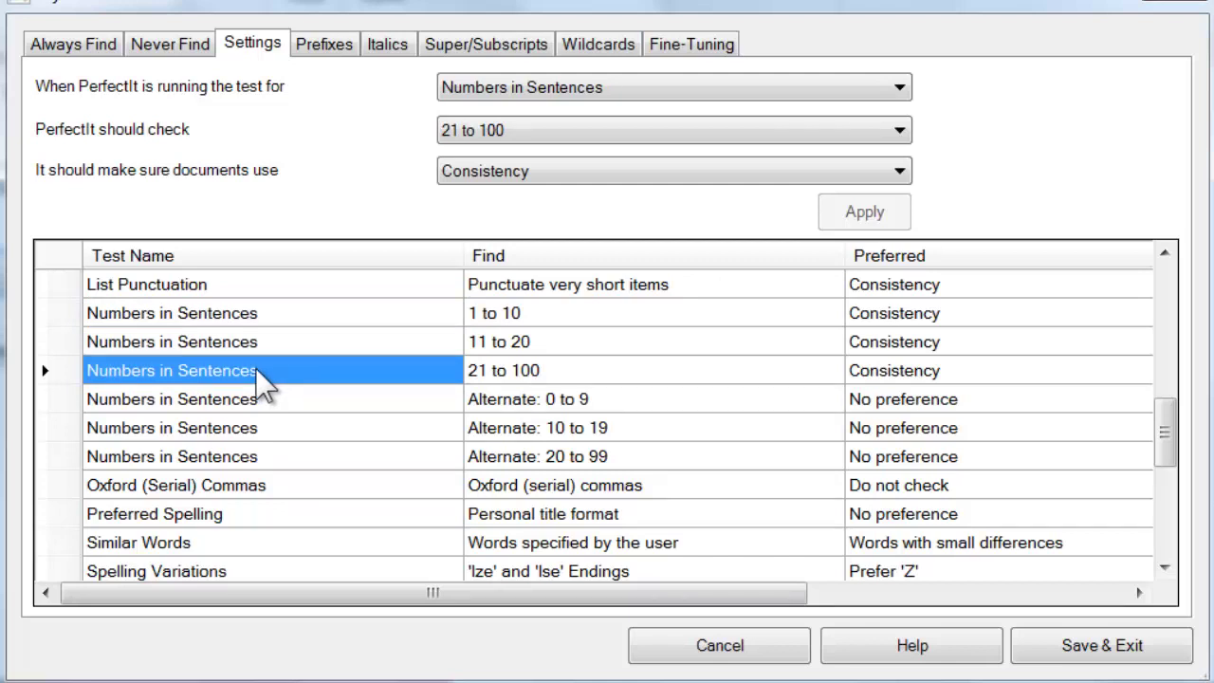
pyautogui.click(269, 319)
pyautogui.click(873, 172)
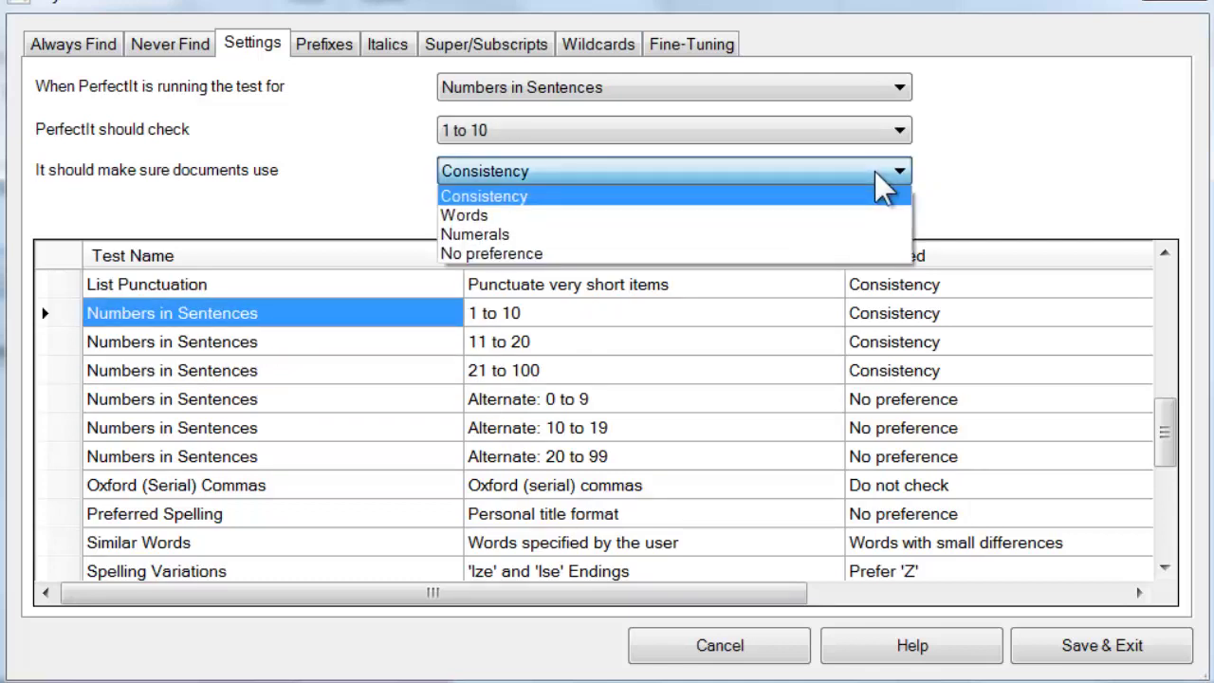
pyautogui.click(737, 217)
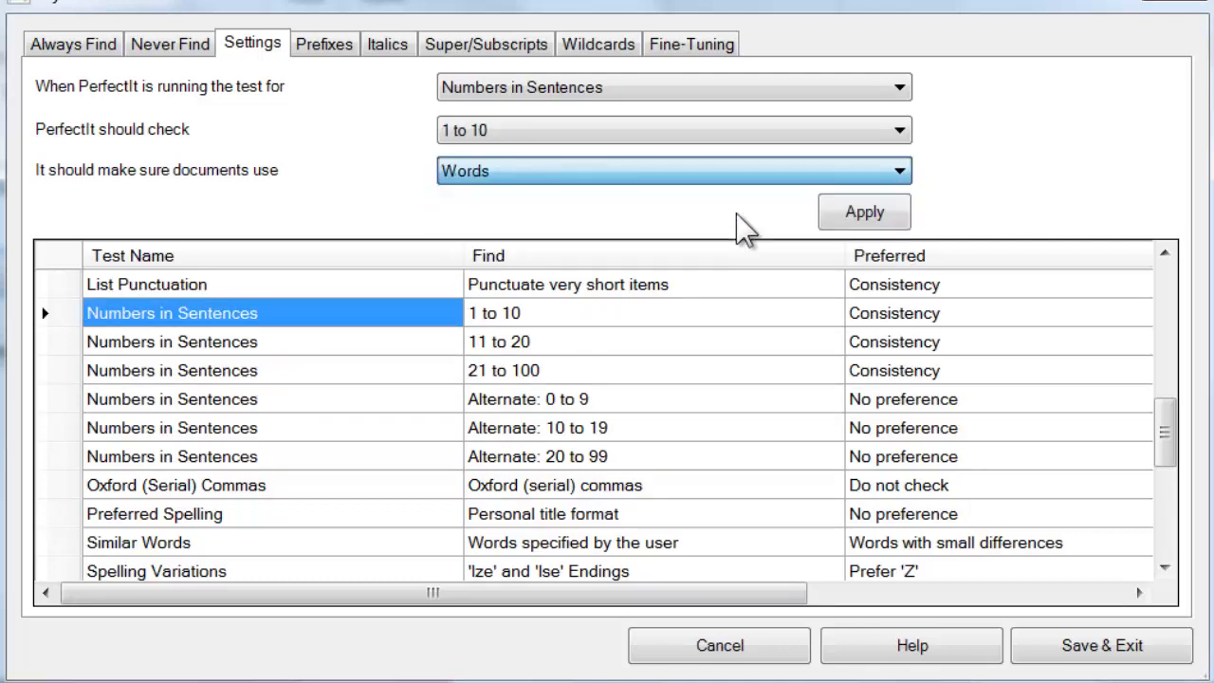
pyautogui.click(864, 213)
# Step: Set the 11 to 20 and 21 to 100 rules to prefer Numerals
pyautogui.click(313, 342)
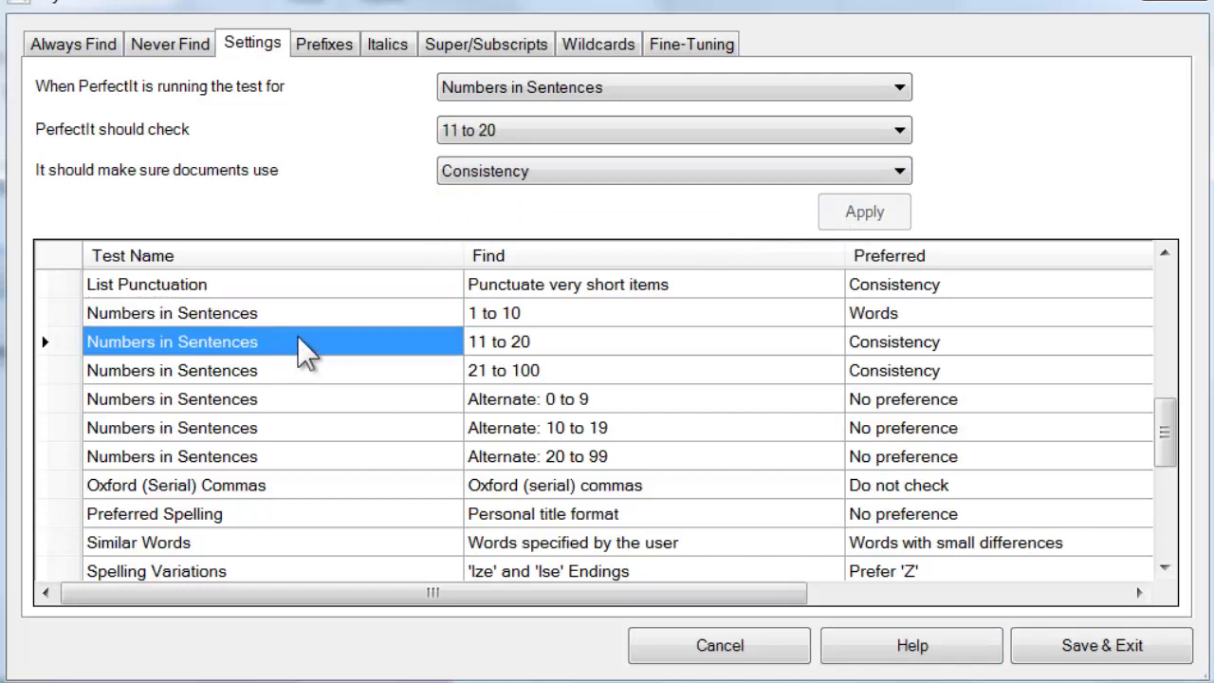
pyautogui.click(628, 172)
pyautogui.click(542, 234)
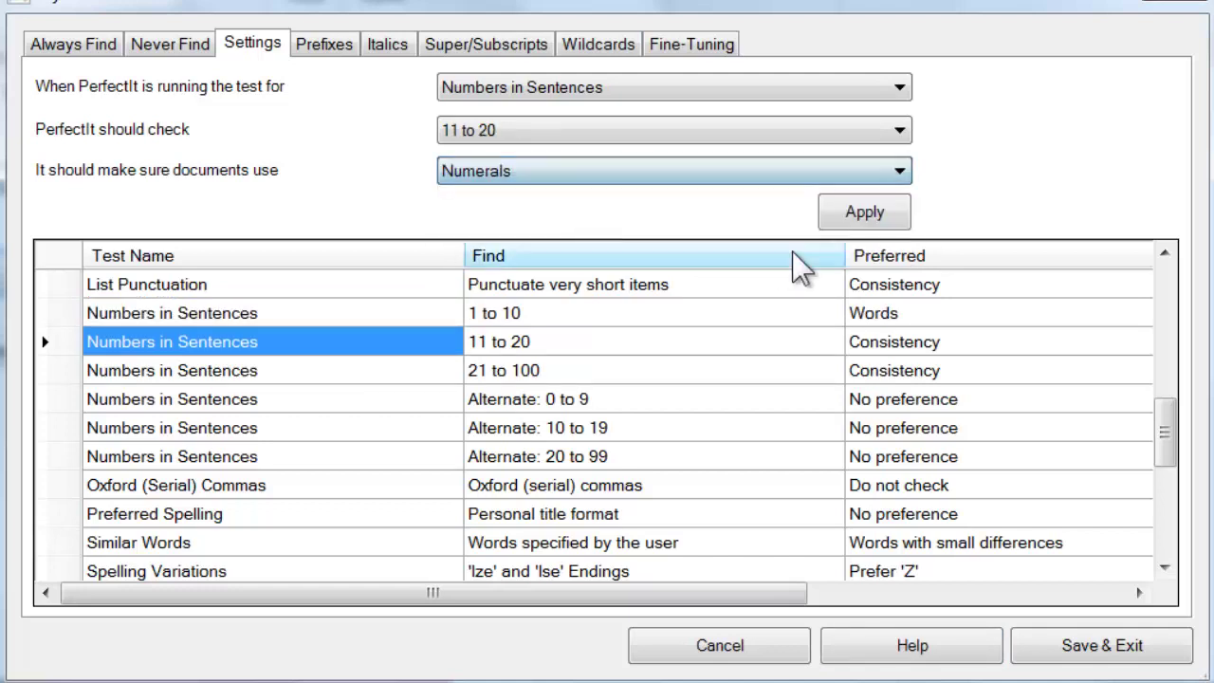
pyautogui.click(865, 211)
pyautogui.click(359, 370)
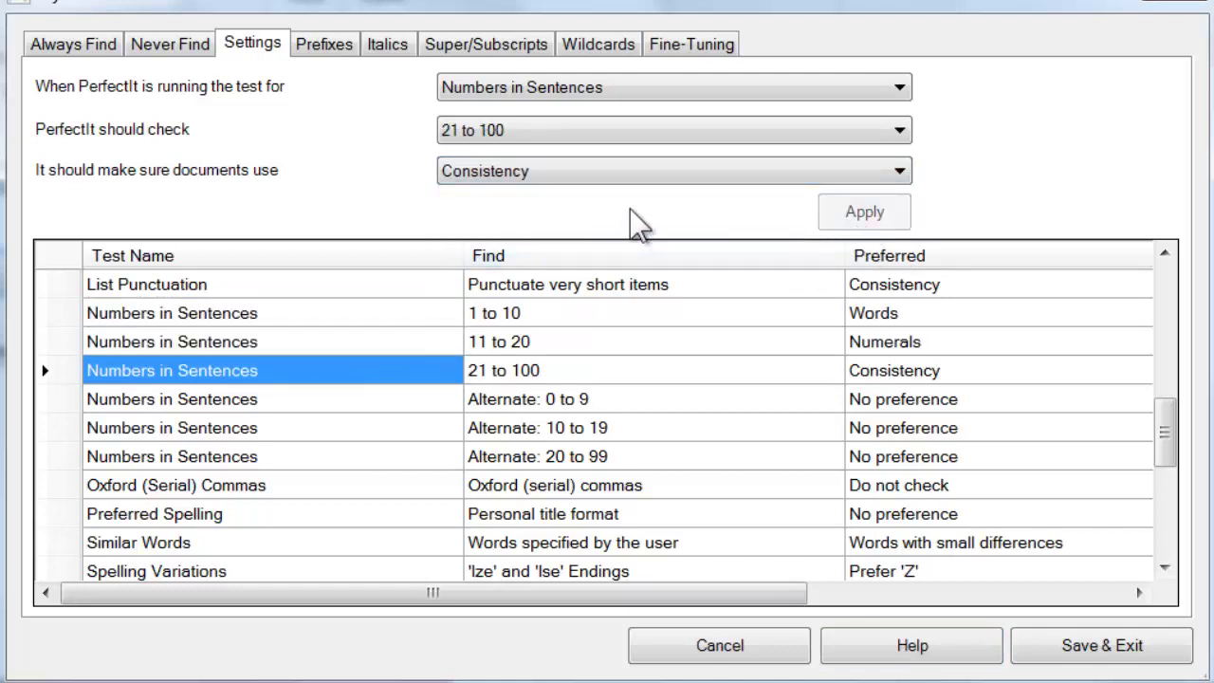
pyautogui.click(633, 171)
pyautogui.click(566, 235)
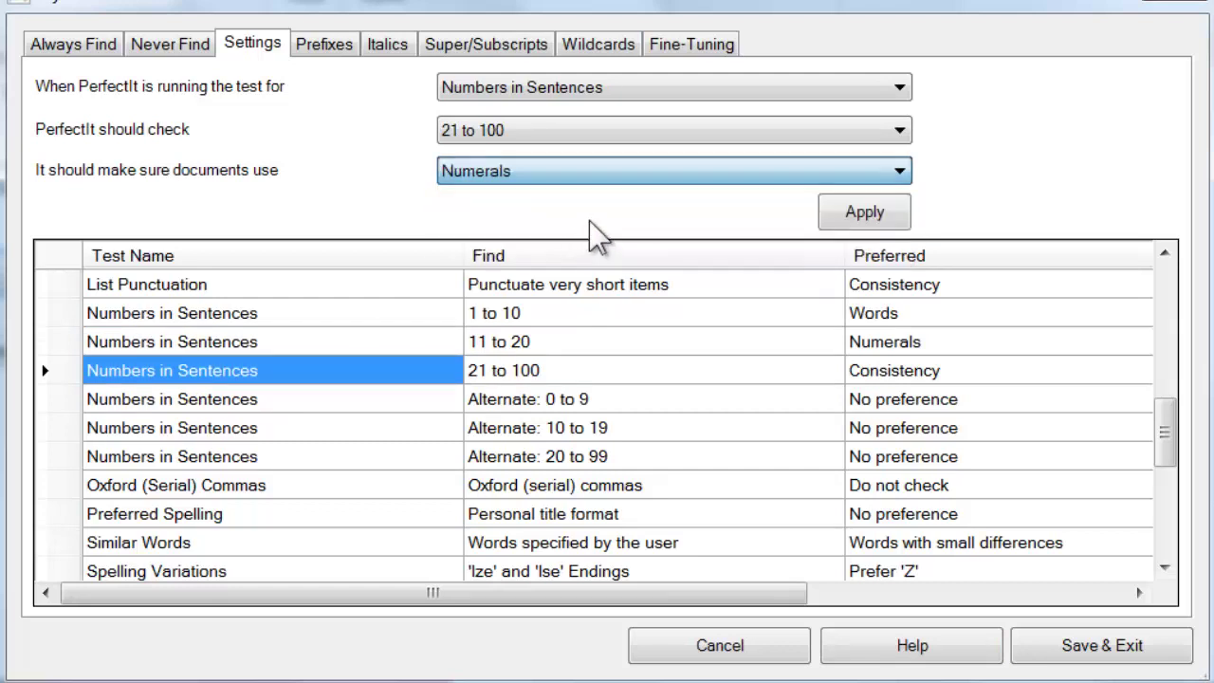
pyautogui.click(867, 214)
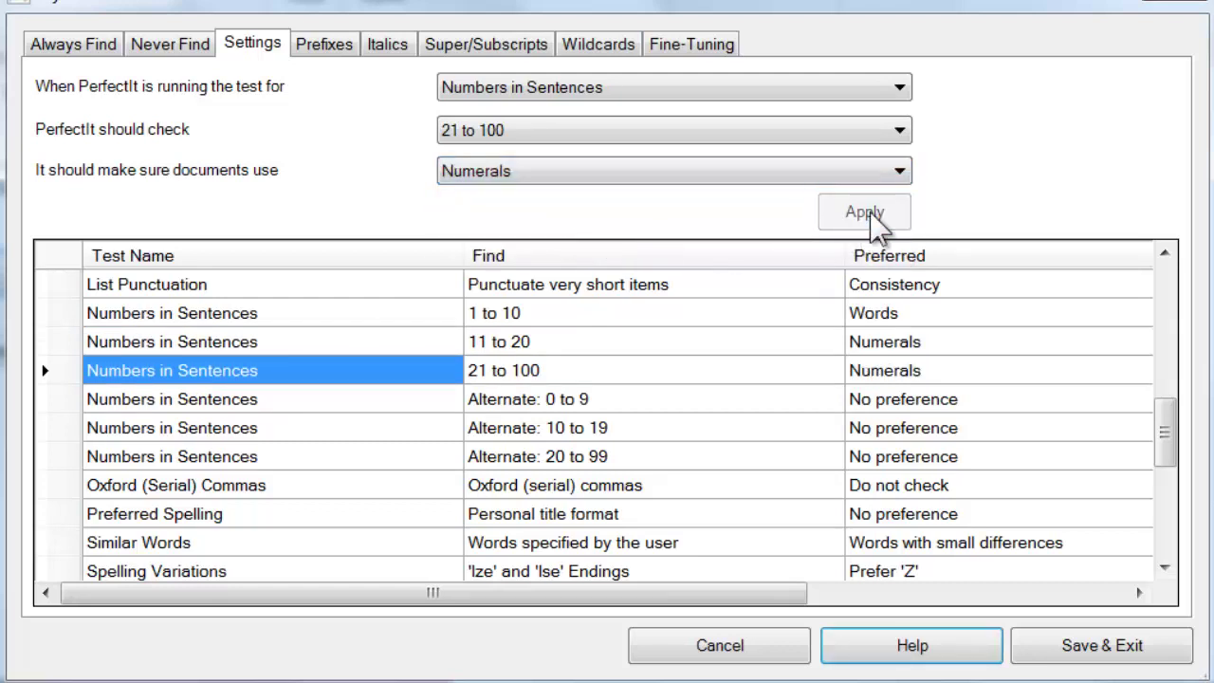
# Step: Set Alternate 0 to 9 to Numerals and Alternate 10 to 19 to Words
pyautogui.click(546, 399)
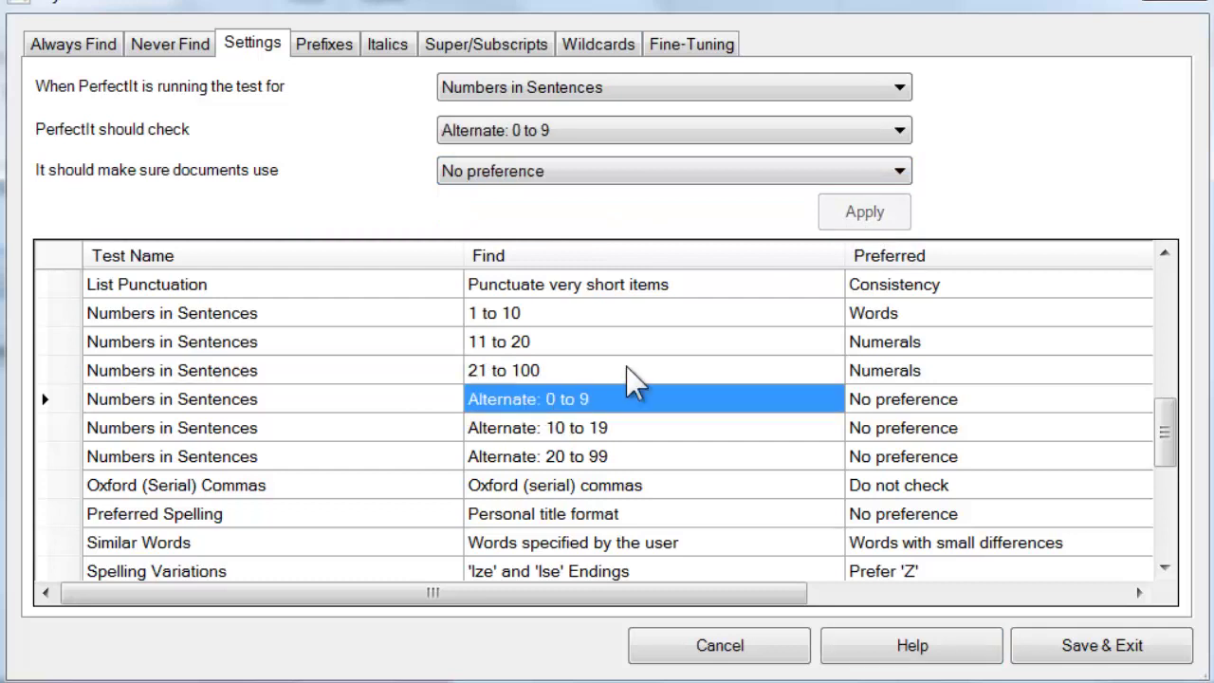
pyautogui.click(872, 173)
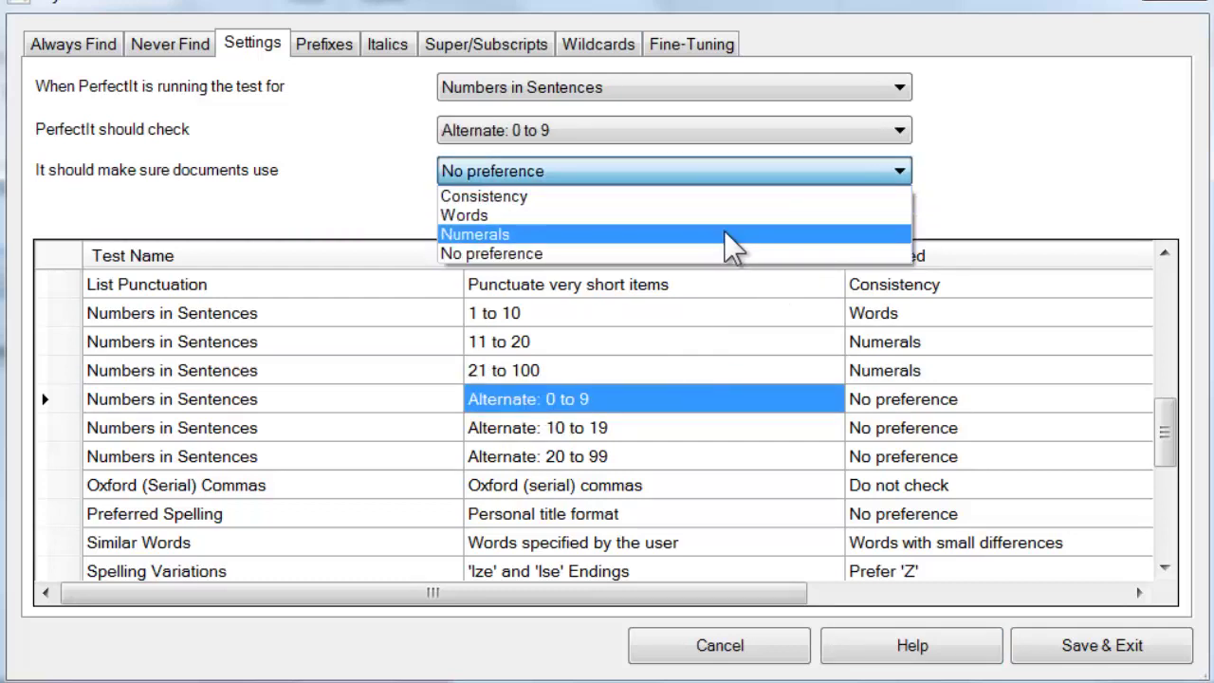
pyautogui.click(724, 234)
pyautogui.click(868, 213)
pyautogui.click(558, 427)
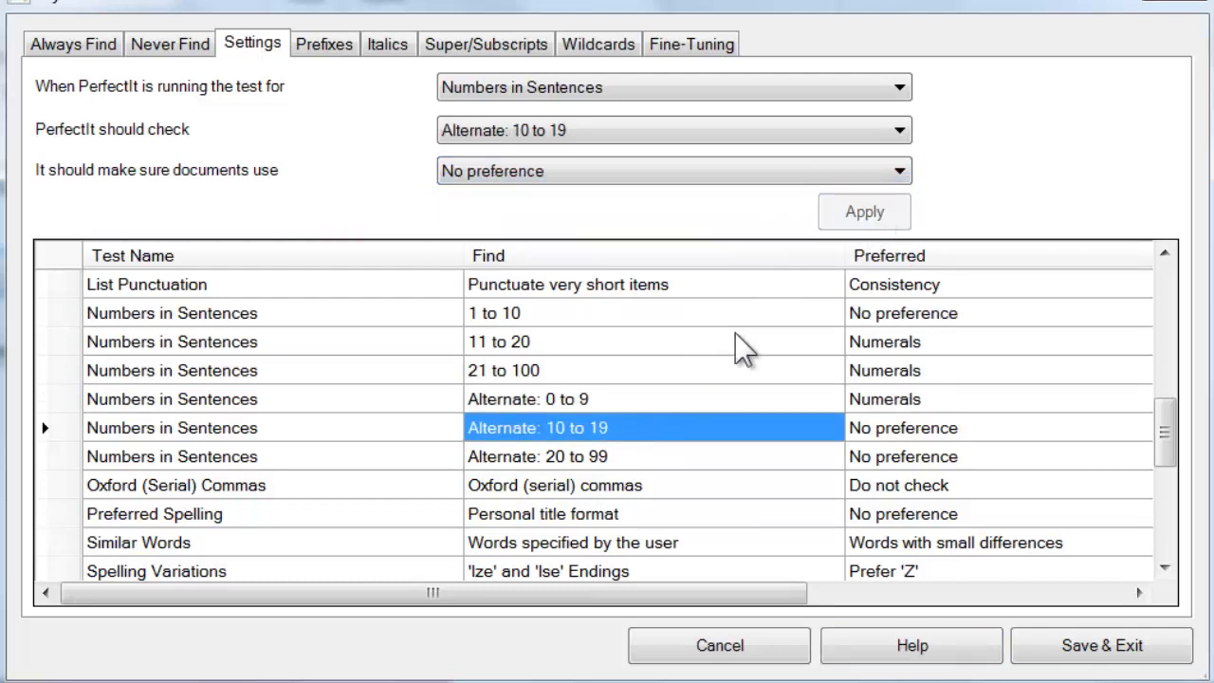
pyautogui.click(899, 172)
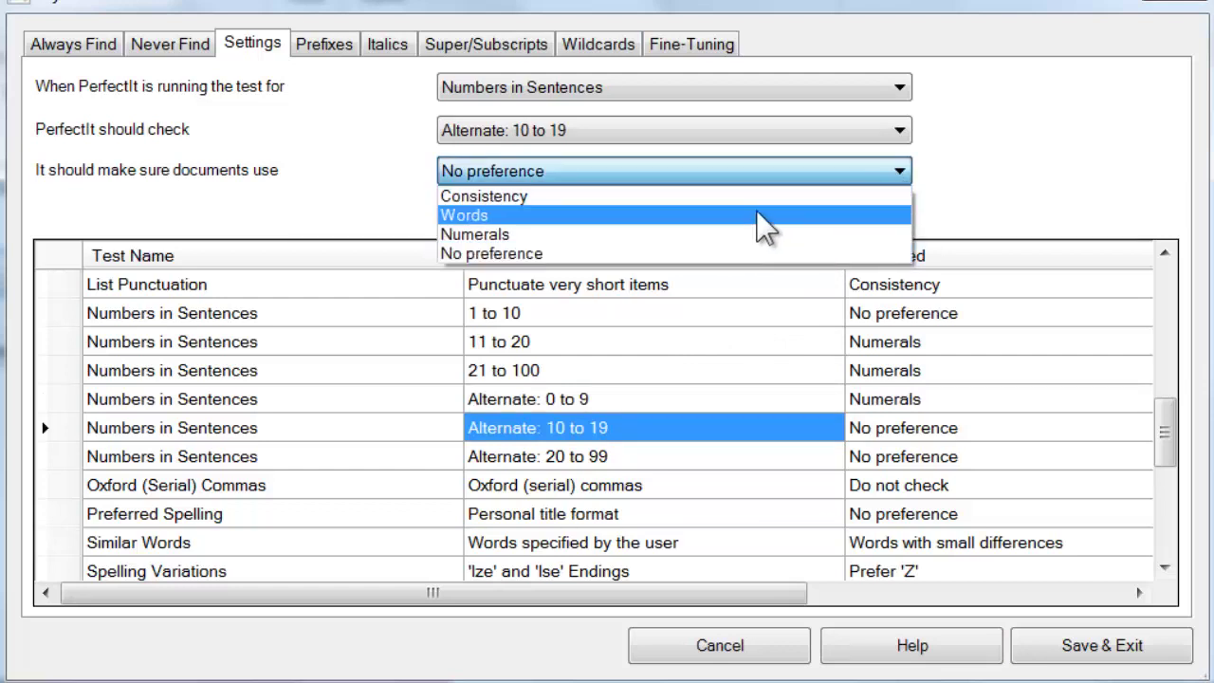
pyautogui.click(765, 216)
pyautogui.click(871, 220)
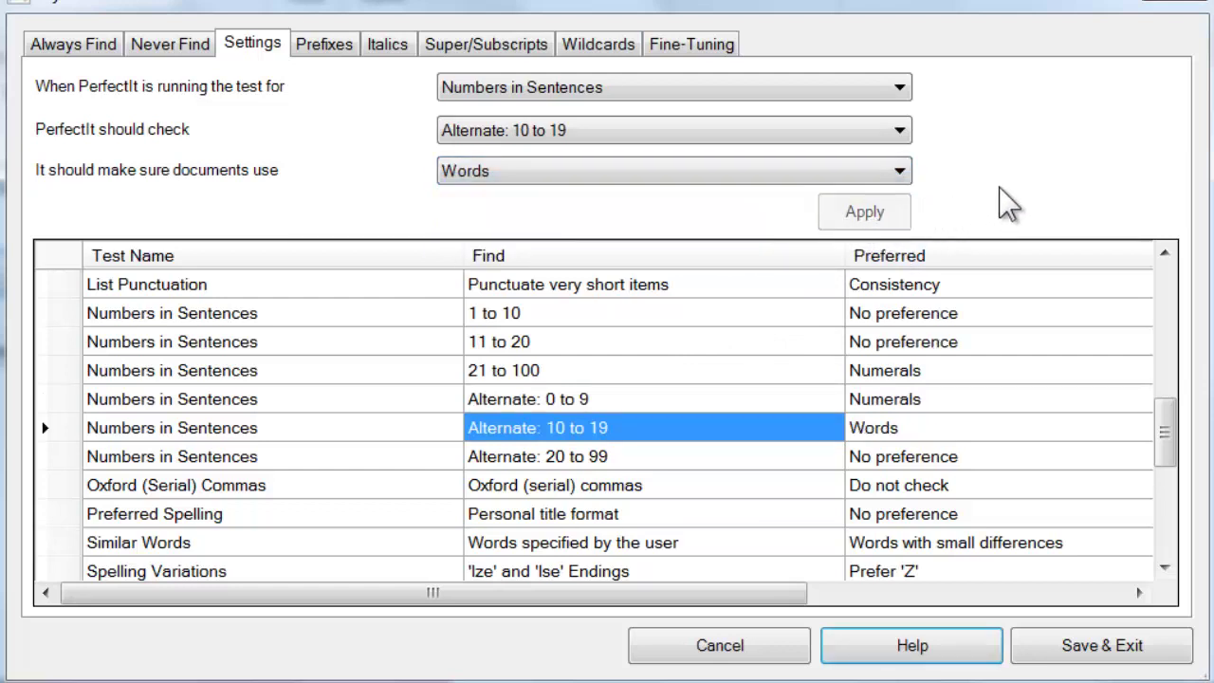
# Step: Change Oxford (Serial) Commas from Do not check to Use Oxford comma
pyautogui.click(305, 488)
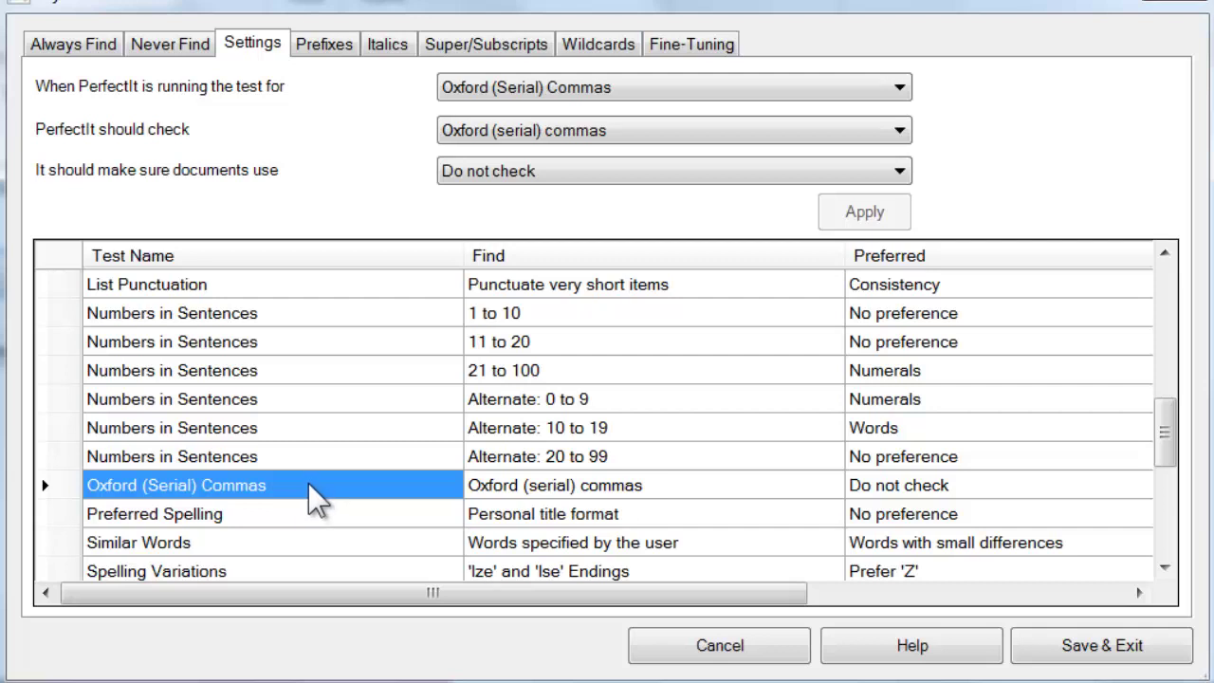
pyautogui.click(901, 171)
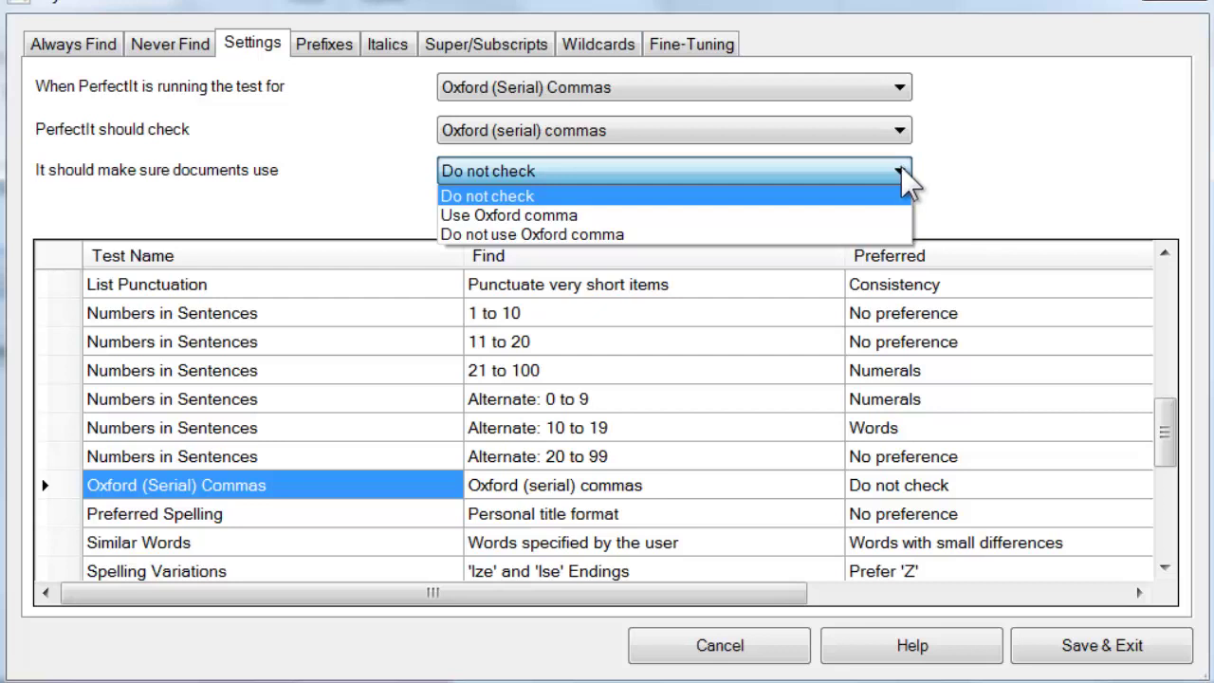
pyautogui.click(833, 214)
pyautogui.click(877, 216)
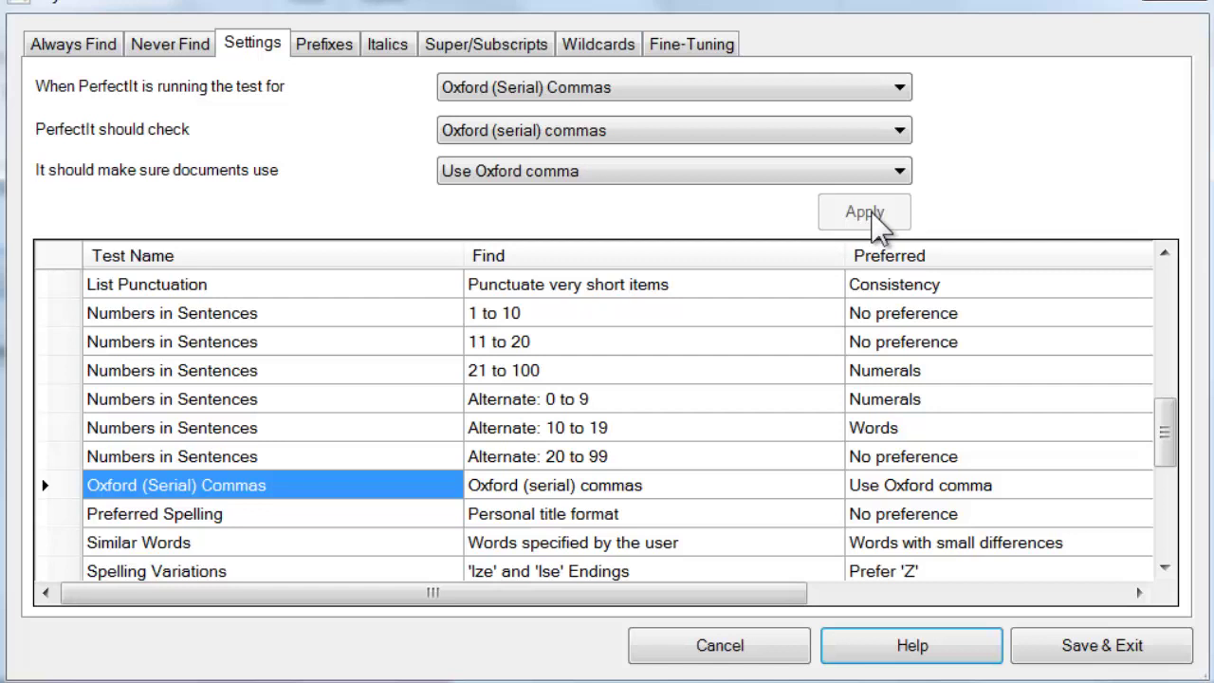
# Step: Keep personal title format at No preference and scroll down to the Style Points tests
pyautogui.click(607, 517)
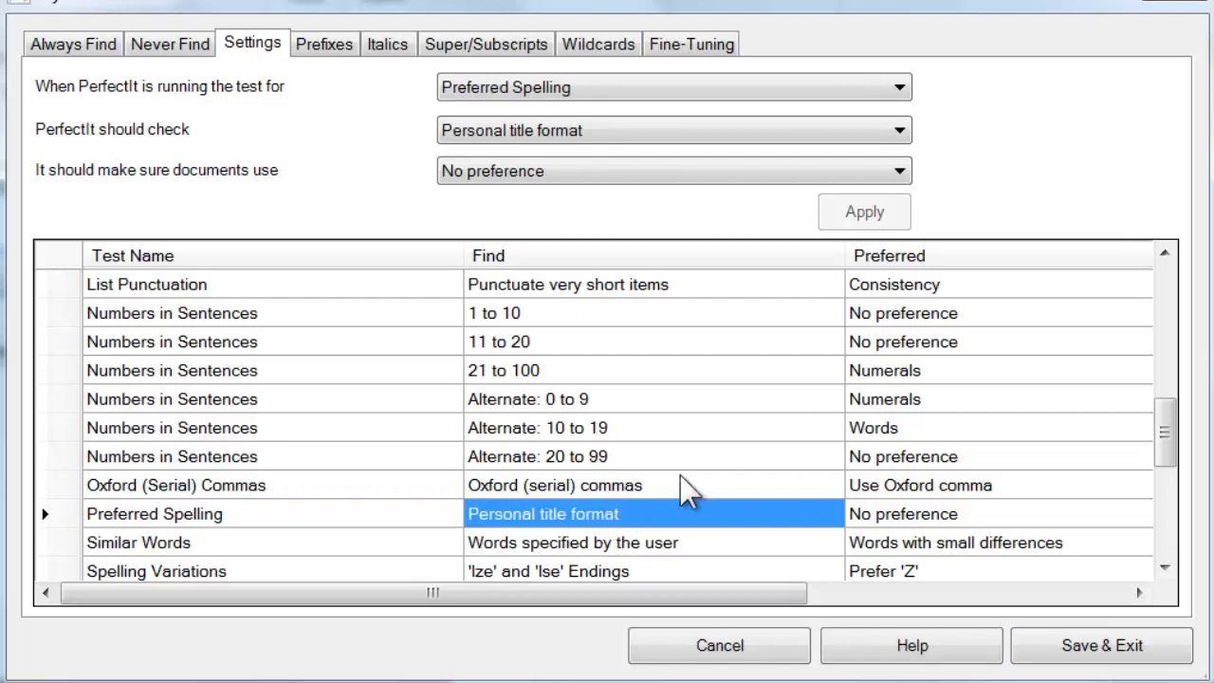
pyautogui.click(903, 173)
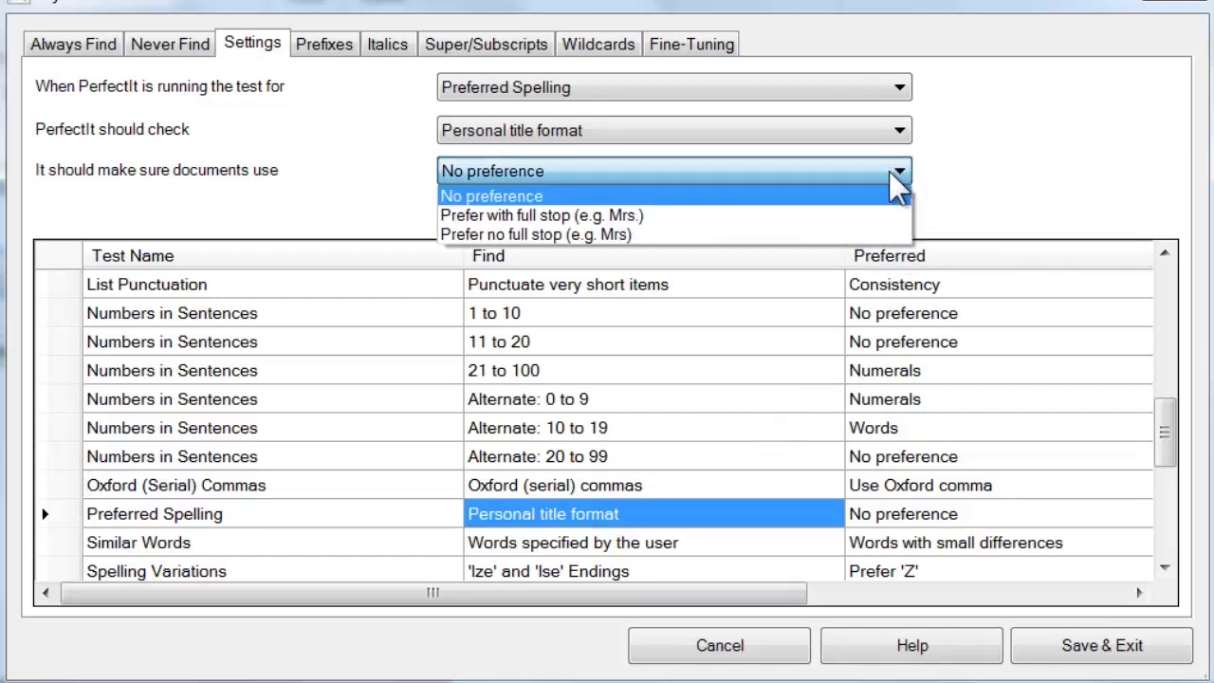
pyautogui.click(1167, 422)
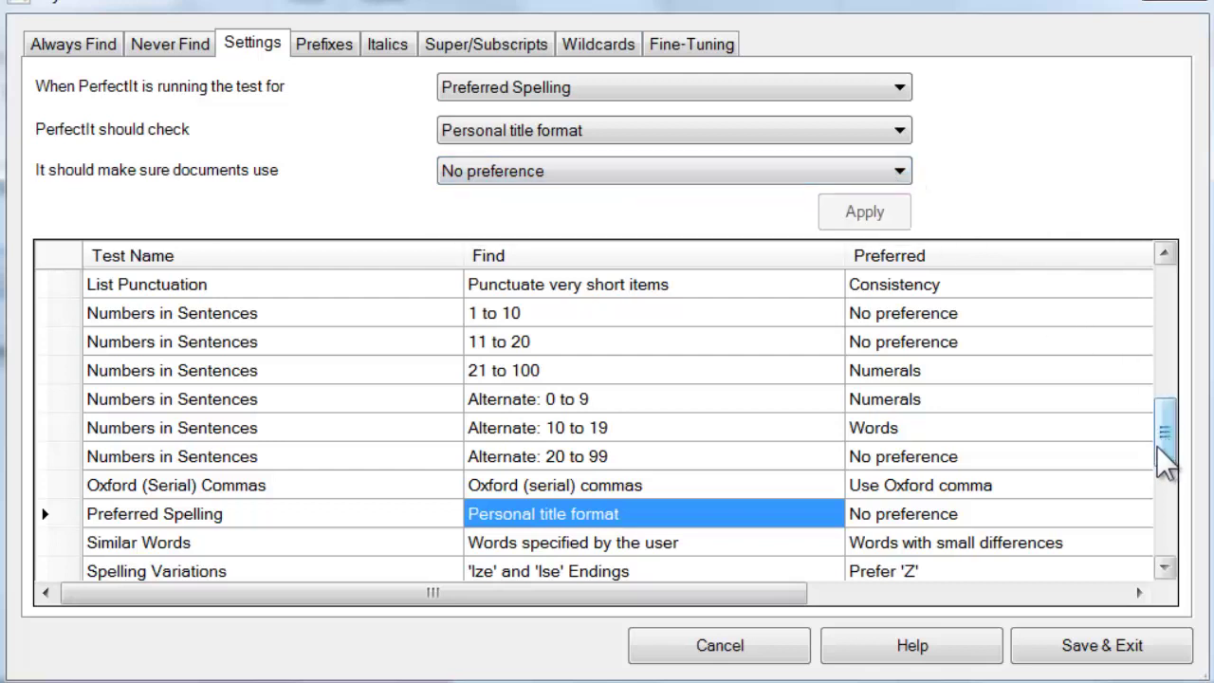
pyautogui.moveTo(1161, 453); pyautogui.dragTo(1163, 496)
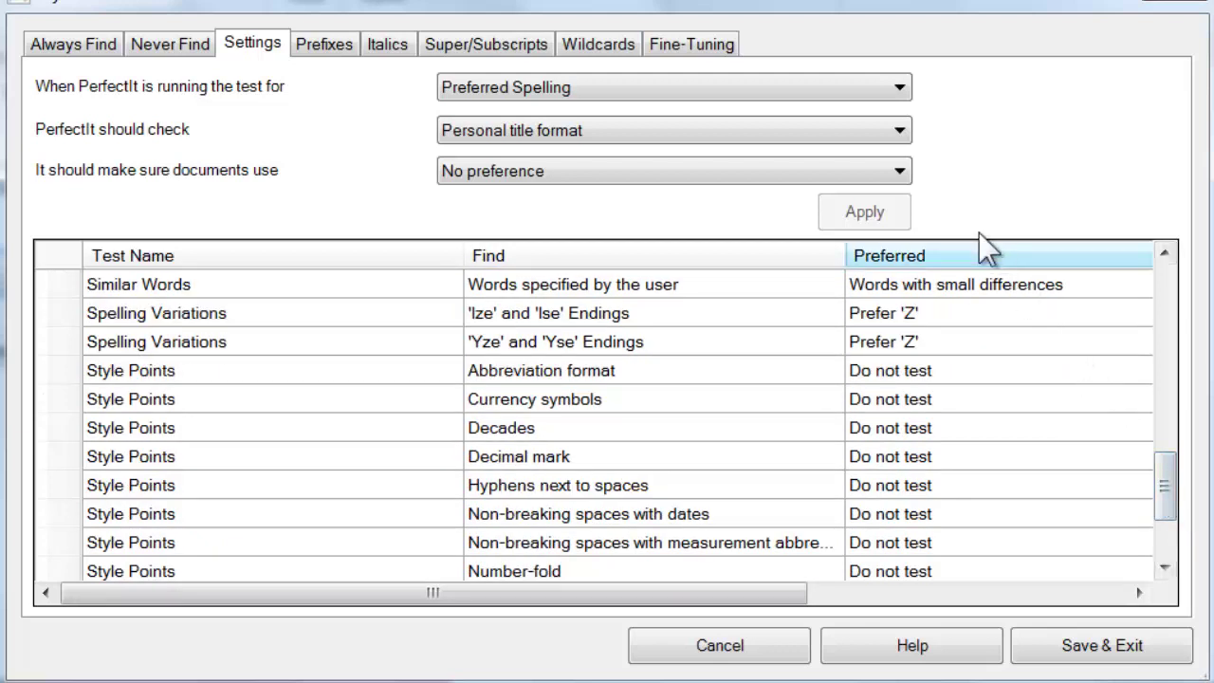
# Step: Set the 'Yze' and 'Yse' Endings test to Prefer 'S'
pyautogui.click(643, 353)
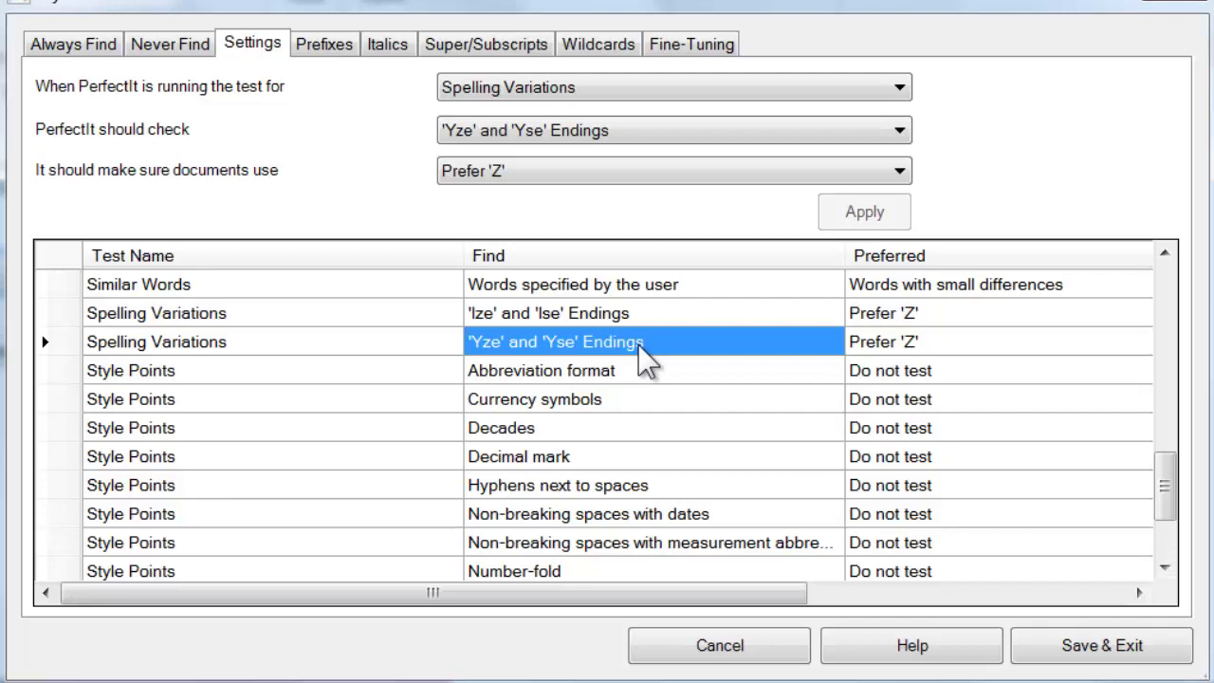
pyautogui.click(846, 176)
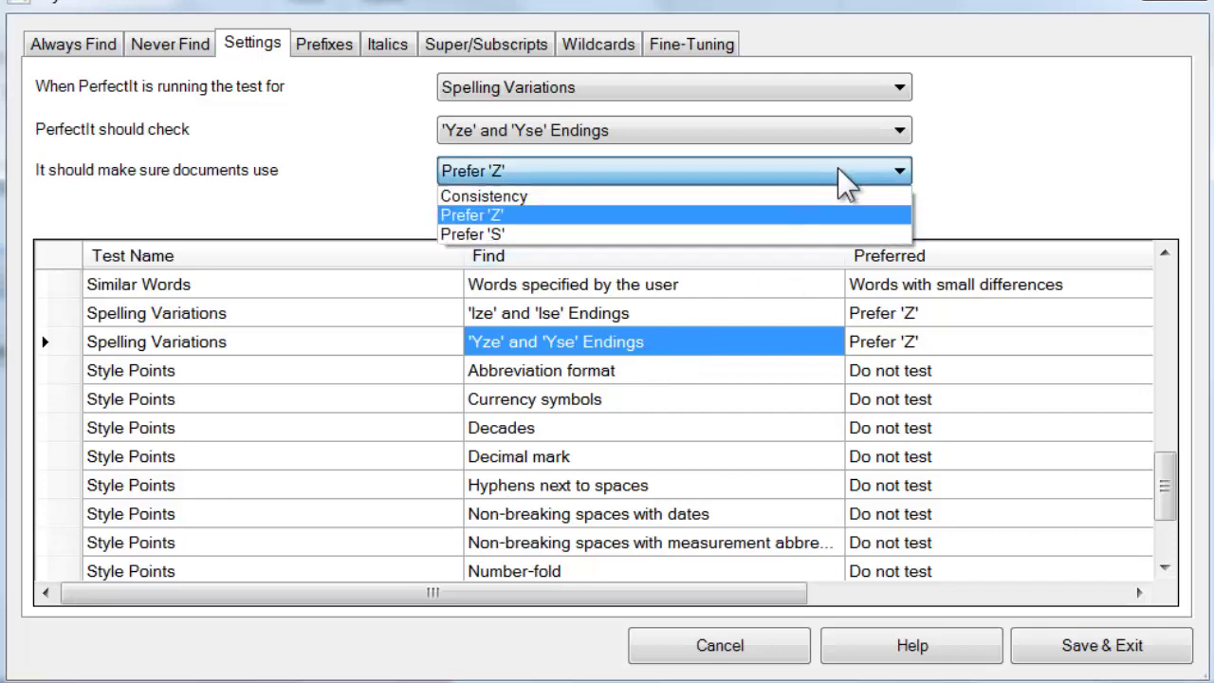
pyautogui.click(807, 234)
pyautogui.click(868, 218)
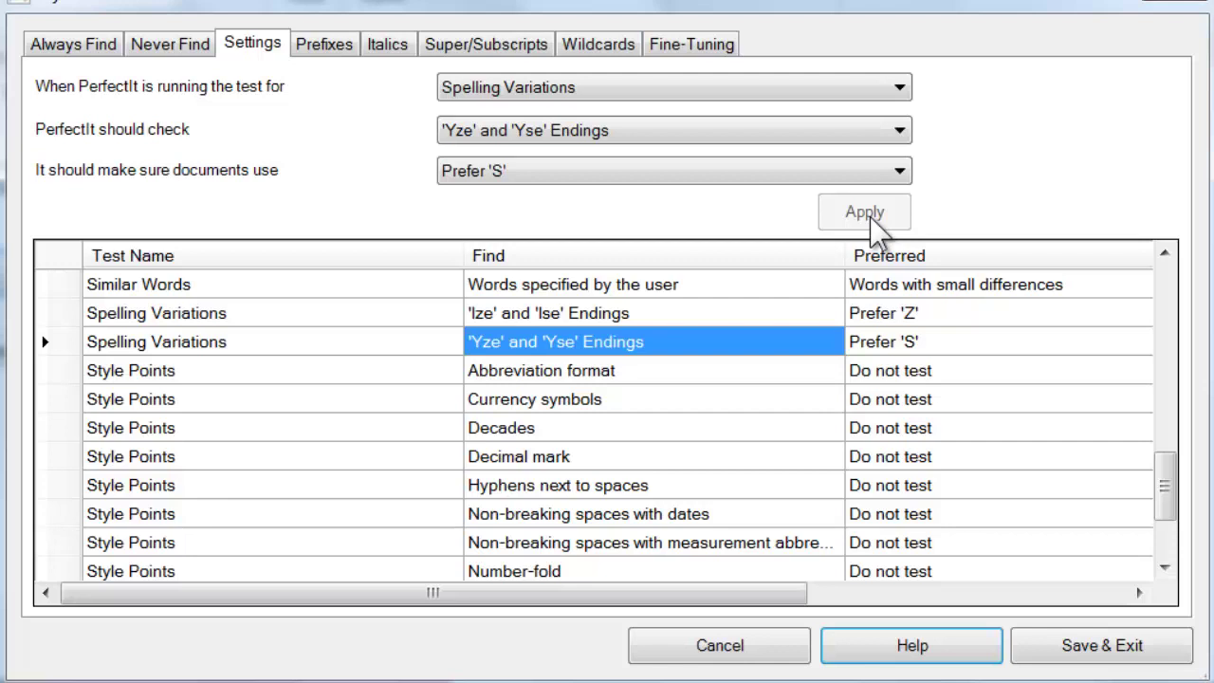
pyautogui.click(593, 380)
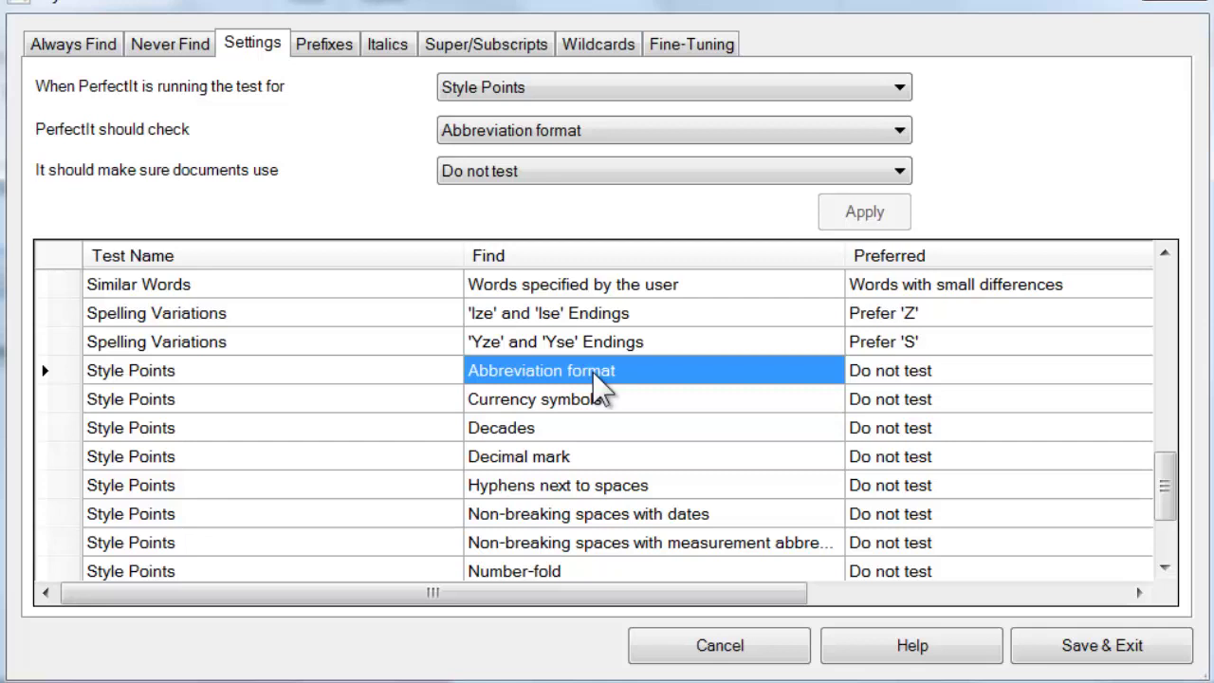
# Step: Apply No full stops (BBC) to the Abbreviation format test
pyautogui.click(897, 169)
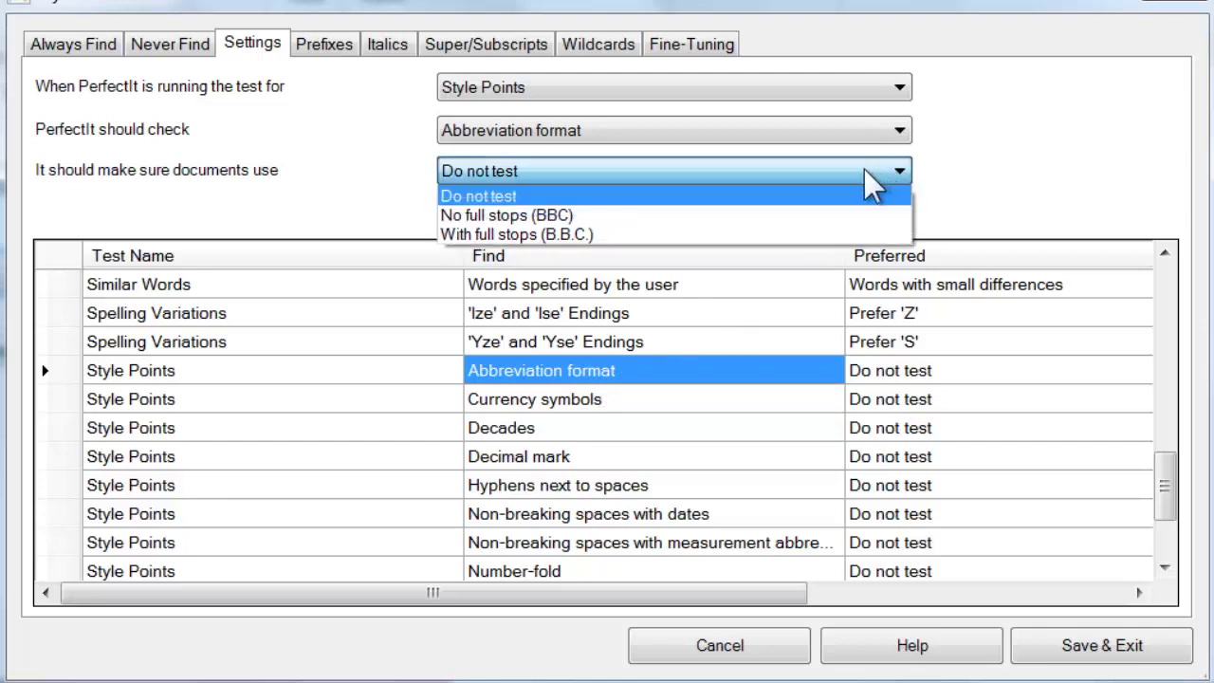
pyautogui.click(682, 215)
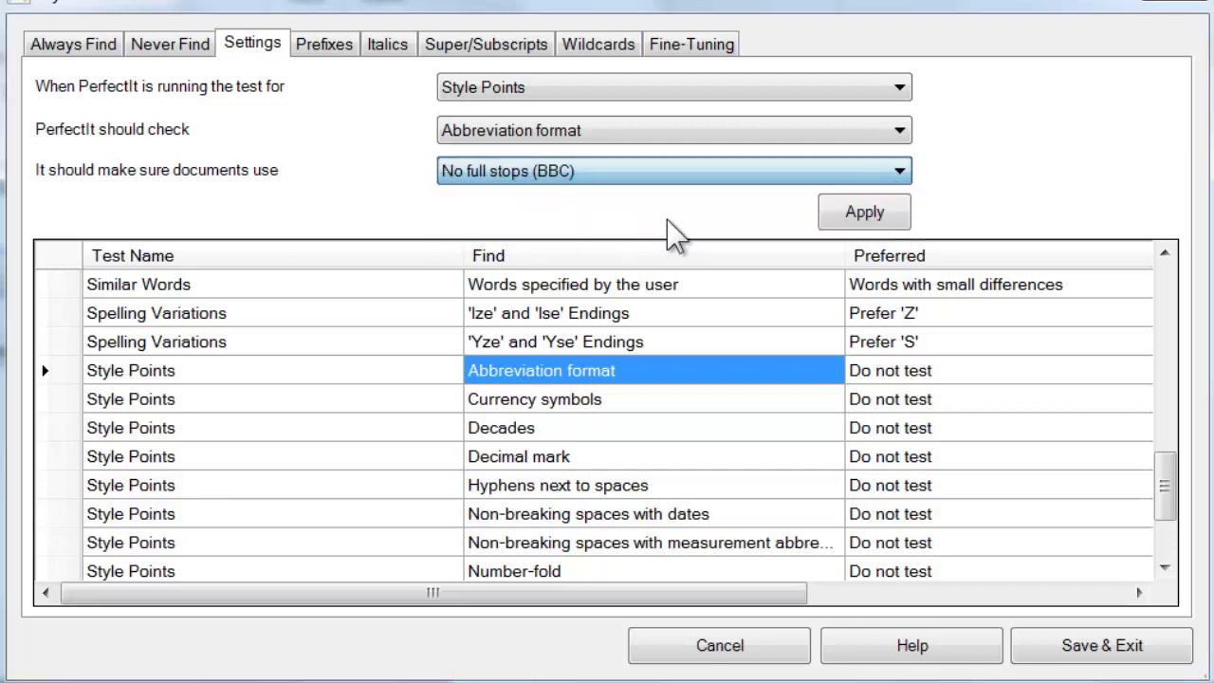
pyautogui.click(863, 214)
pyautogui.click(673, 404)
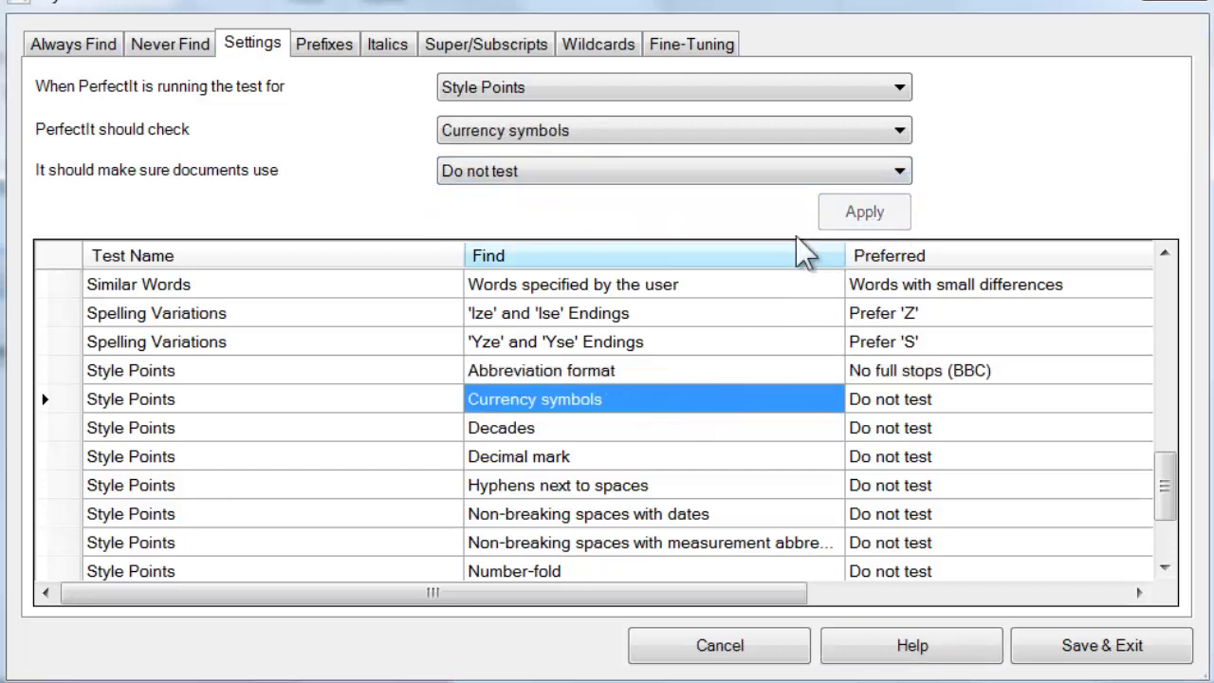
# Step: Prefer a non-breaking space after currency symbols and No apostrophe (1960s) for decades
pyautogui.click(818, 172)
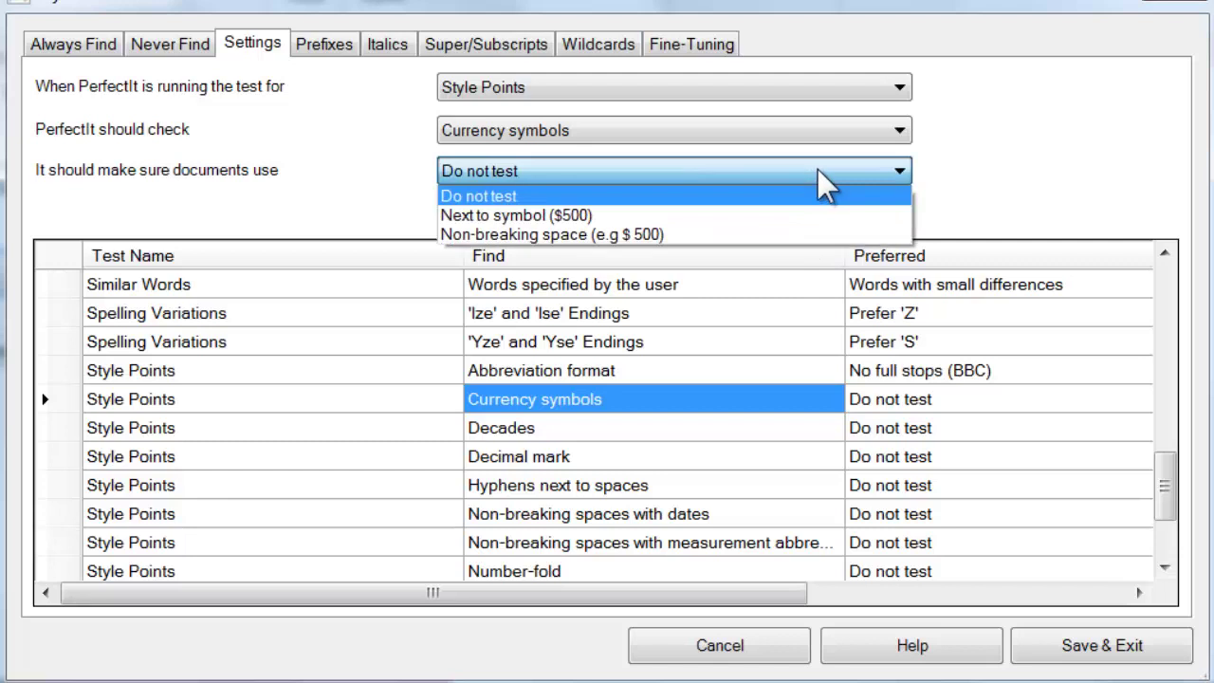
pyautogui.click(770, 234)
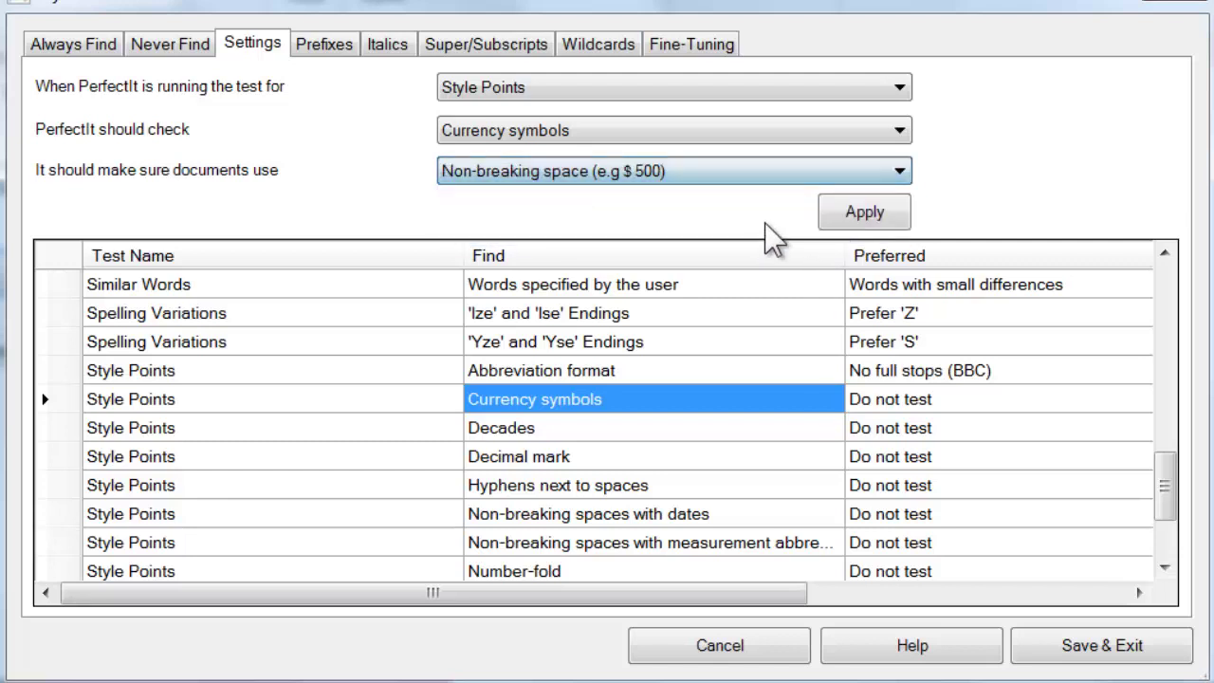
pyautogui.click(871, 212)
pyautogui.click(643, 432)
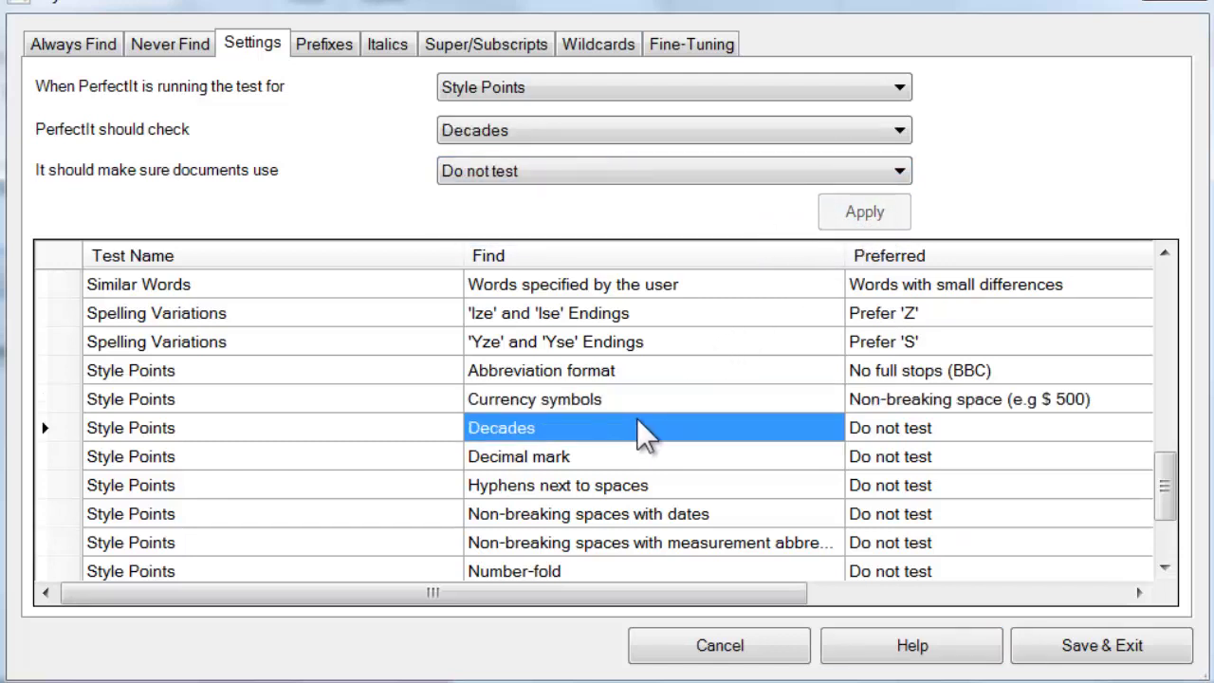
pyautogui.click(899, 173)
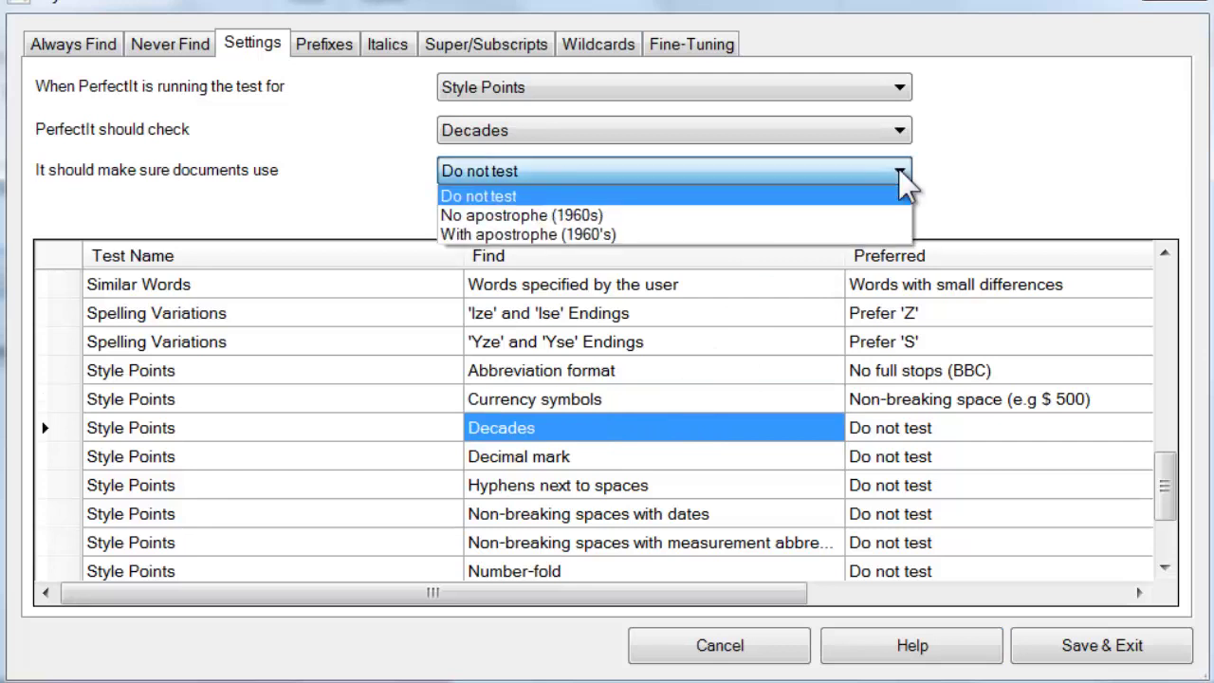
pyautogui.click(835, 216)
pyautogui.click(865, 212)
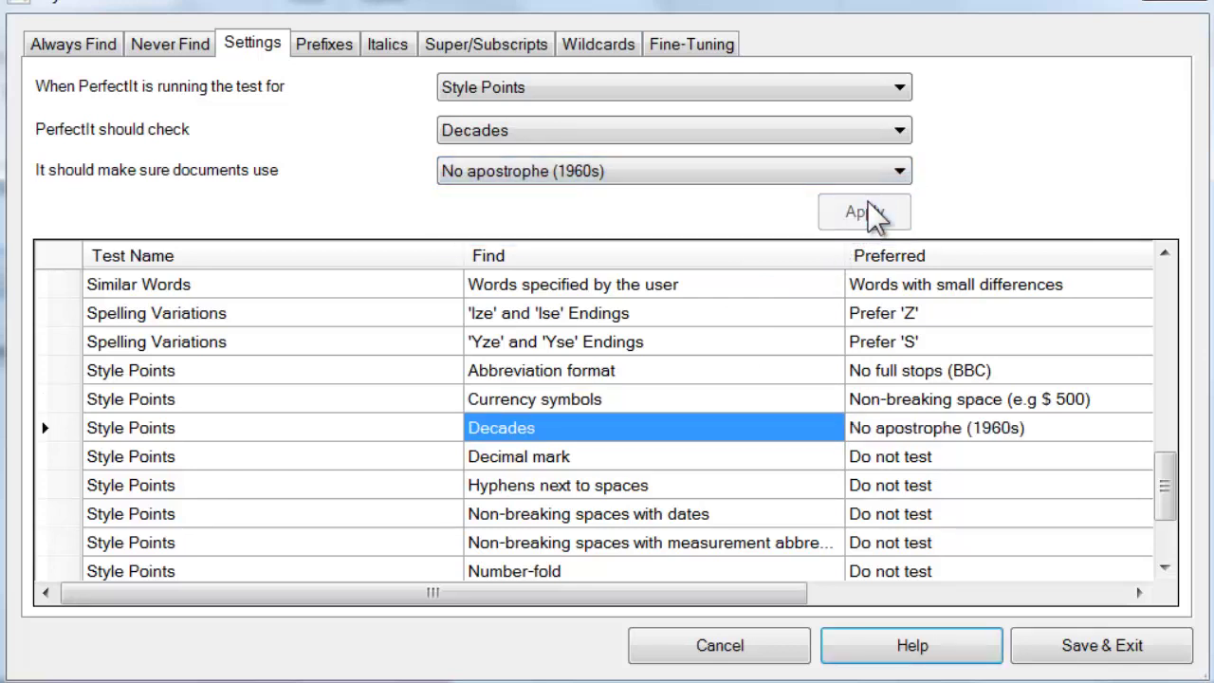
# Step: Set the decimal mark to Full stop (3.141) and hyphens next to spaces to en dash without spaces
pyautogui.click(632, 459)
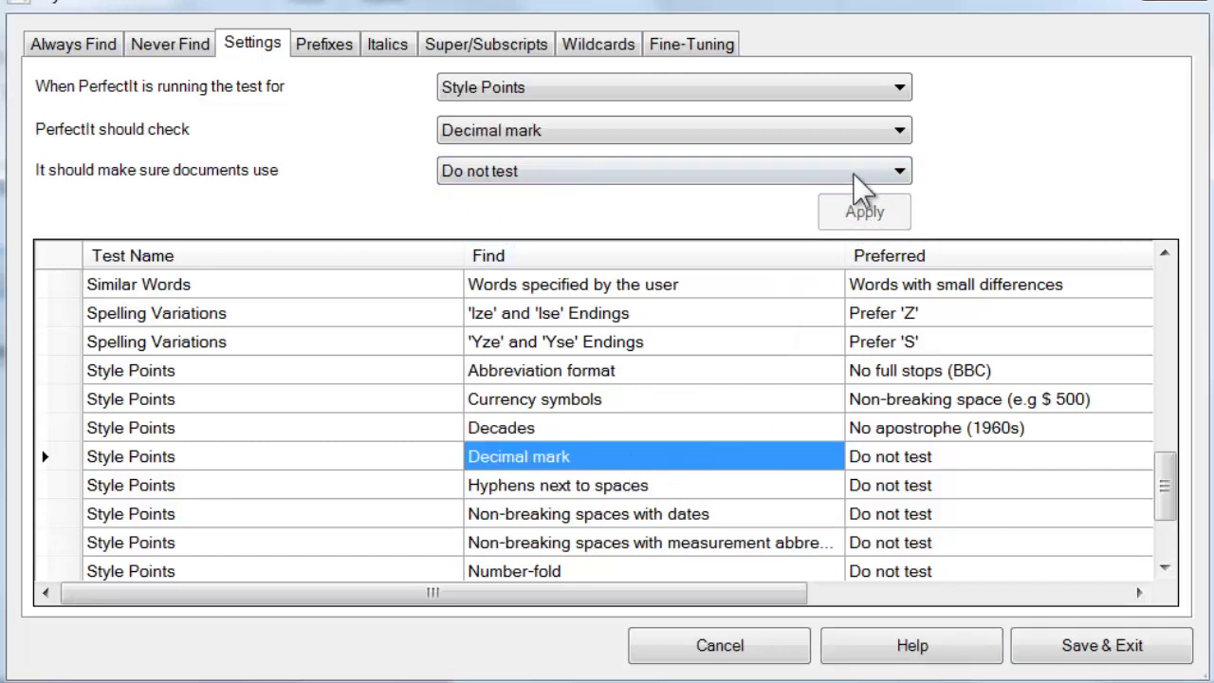
pyautogui.click(892, 180)
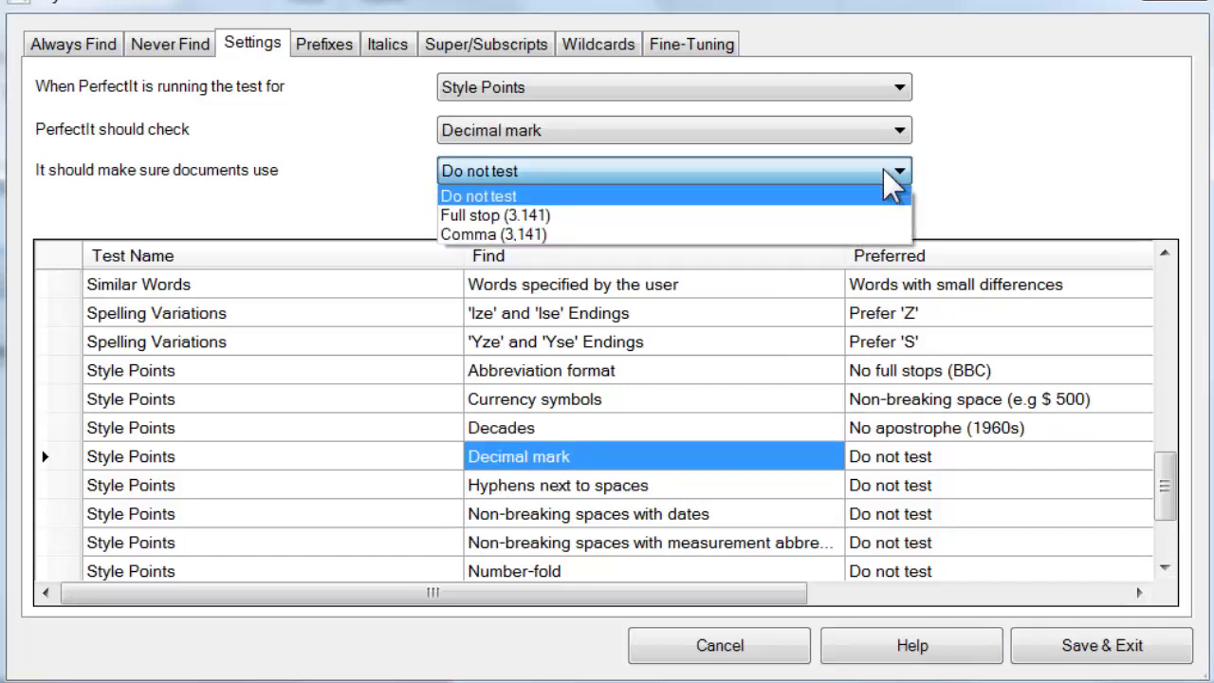
pyautogui.click(868, 216)
pyautogui.click(868, 213)
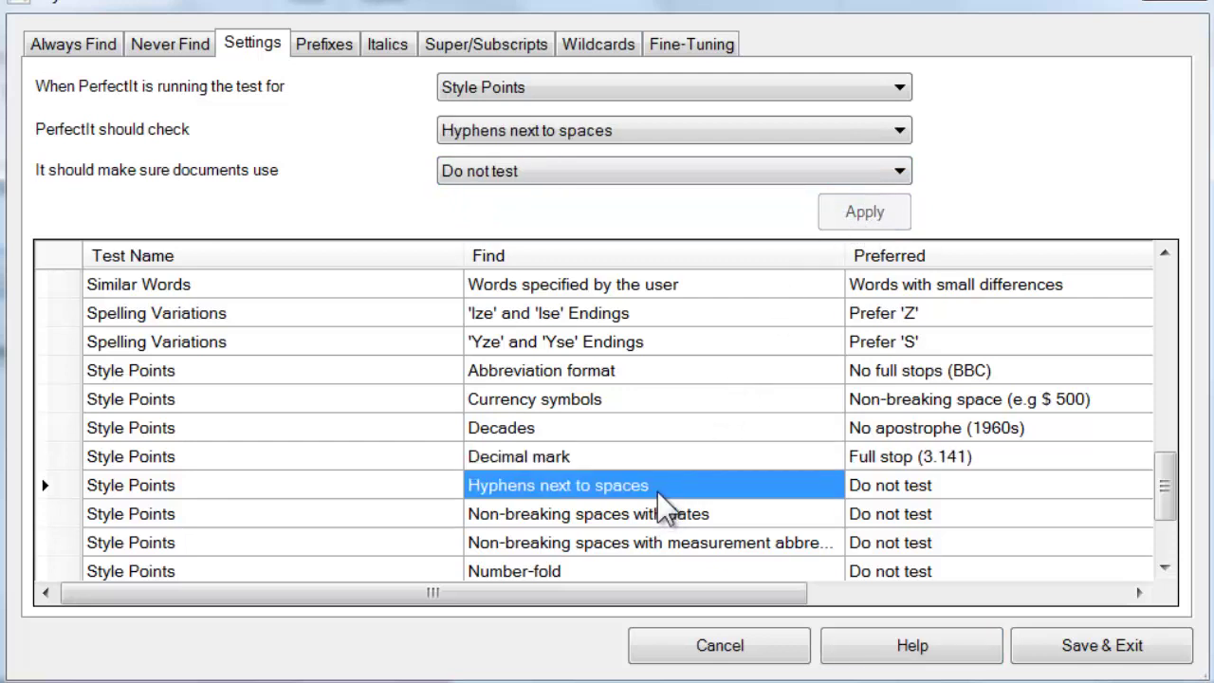
pyautogui.click(750, 171)
pyautogui.click(700, 211)
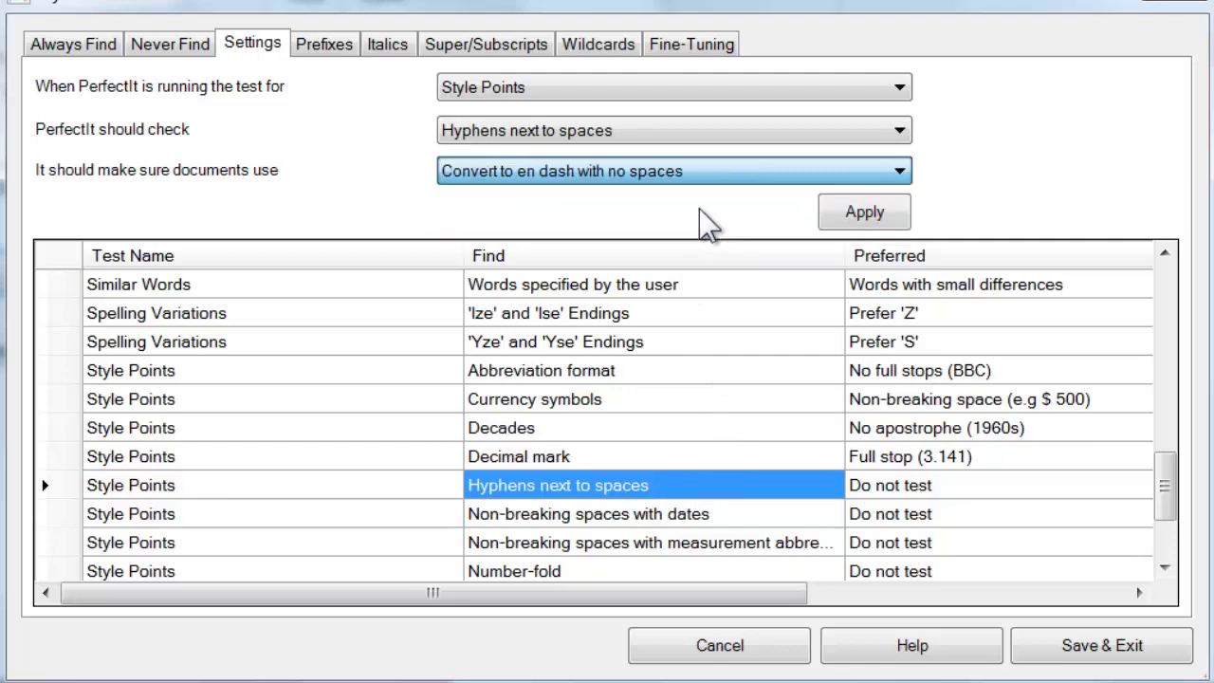
pyautogui.click(872, 219)
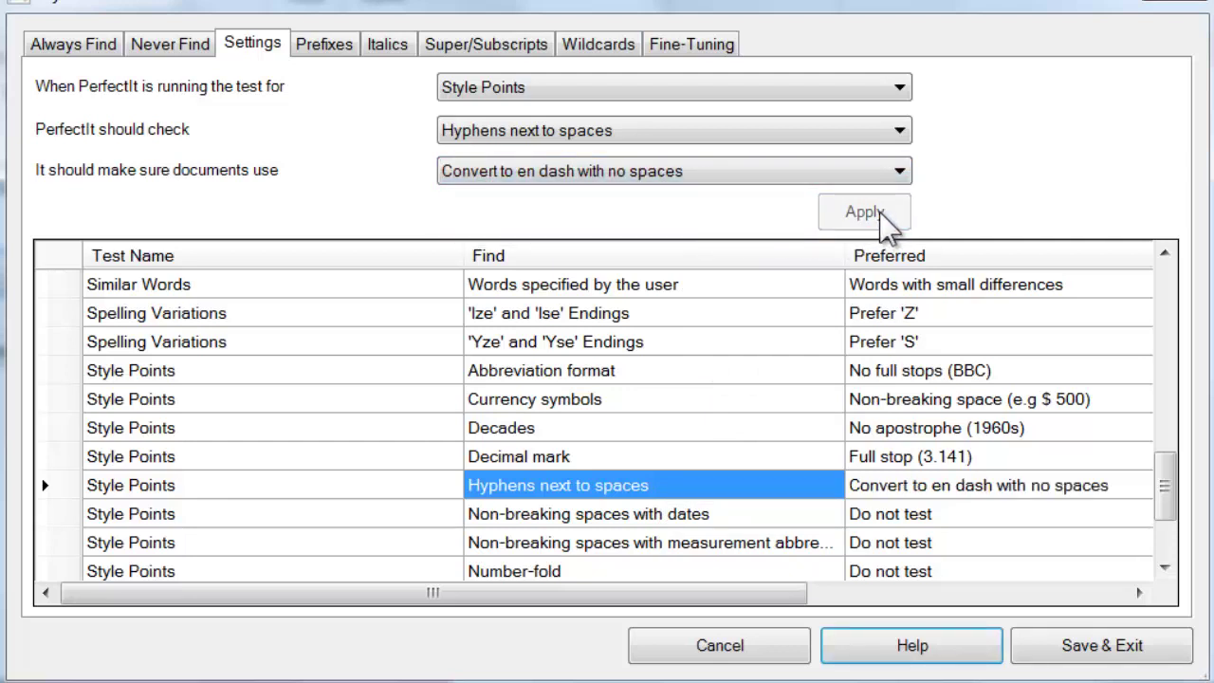
# Step: Require non-breaking spaces with measurement abbreviations
pyautogui.click(702, 515)
pyautogui.click(714, 544)
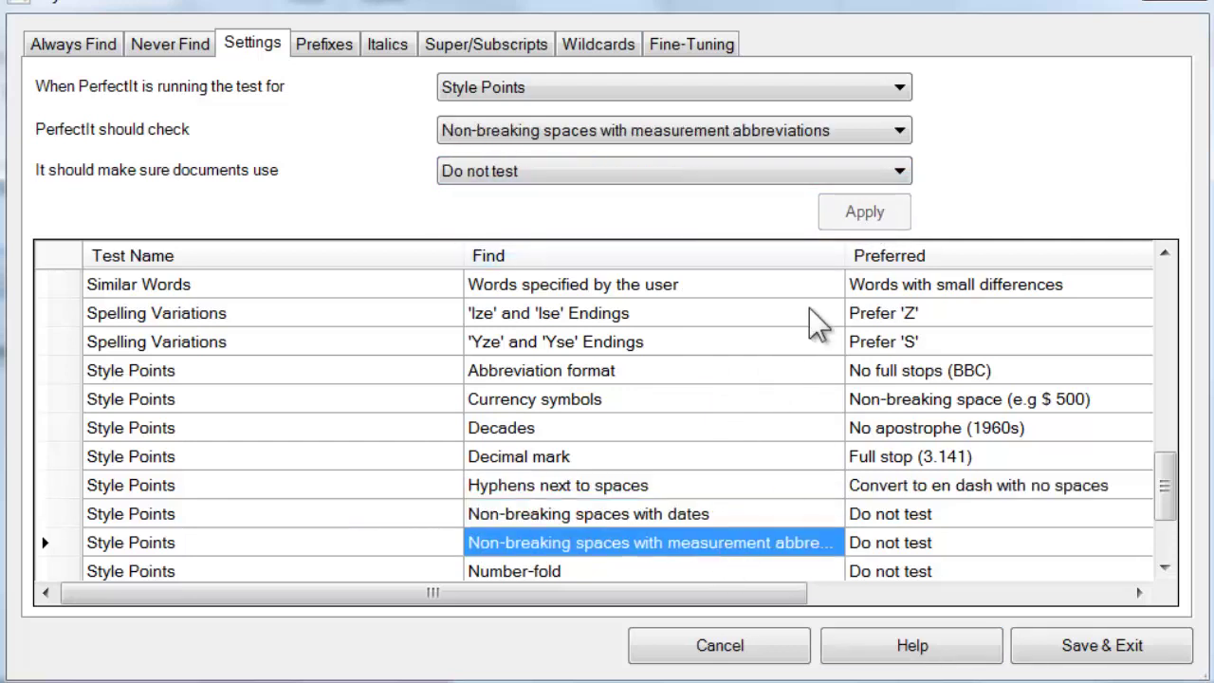
pyautogui.click(735, 175)
pyautogui.click(715, 212)
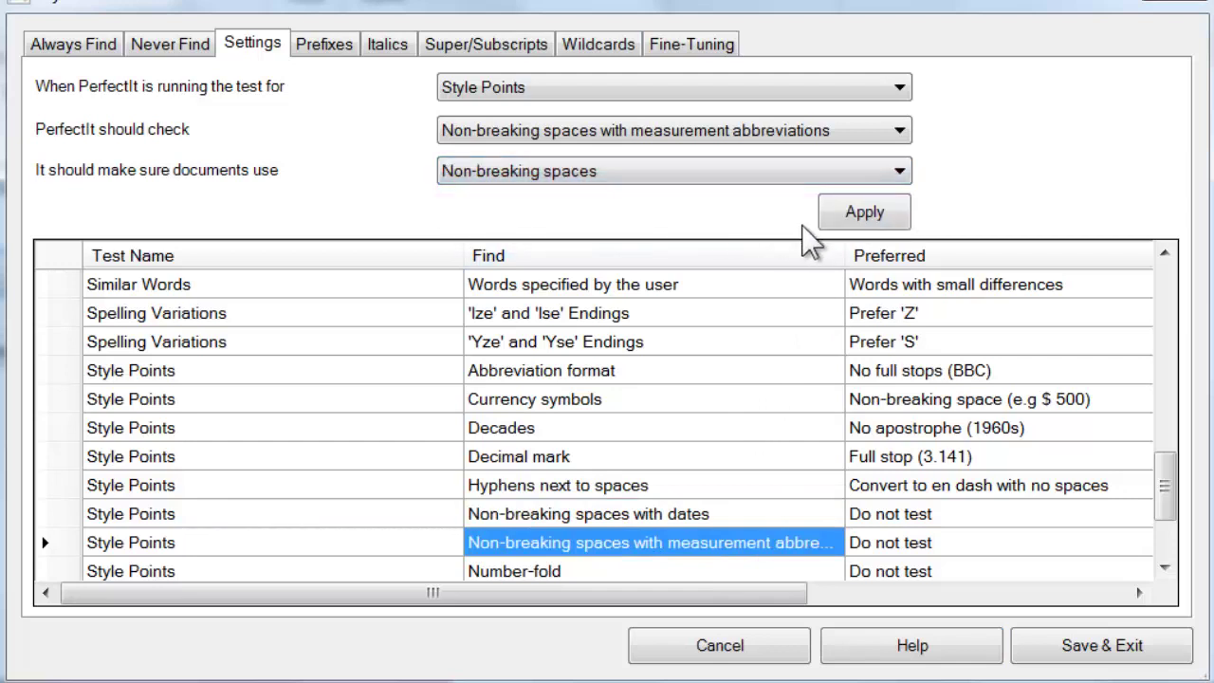
pyautogui.click(875, 217)
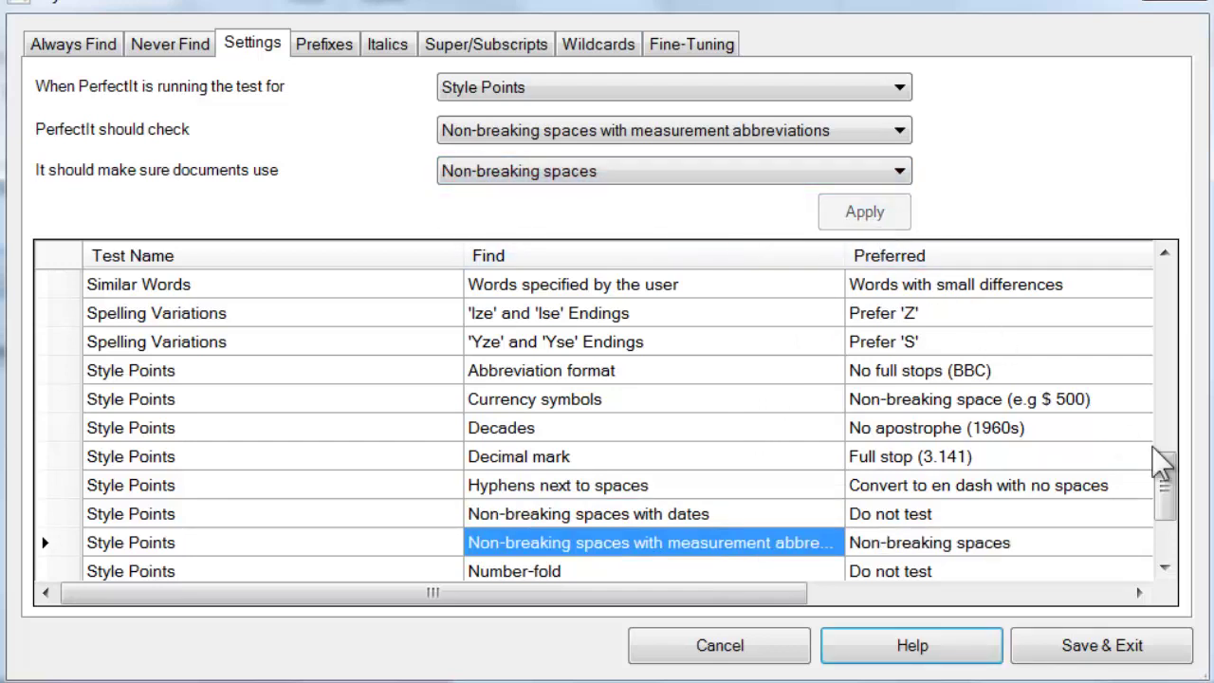
# Step: Set Number-fold to With Hyphen (three-fold)
pyautogui.moveTo(1158, 451); pyautogui.dragTo(1167, 529)
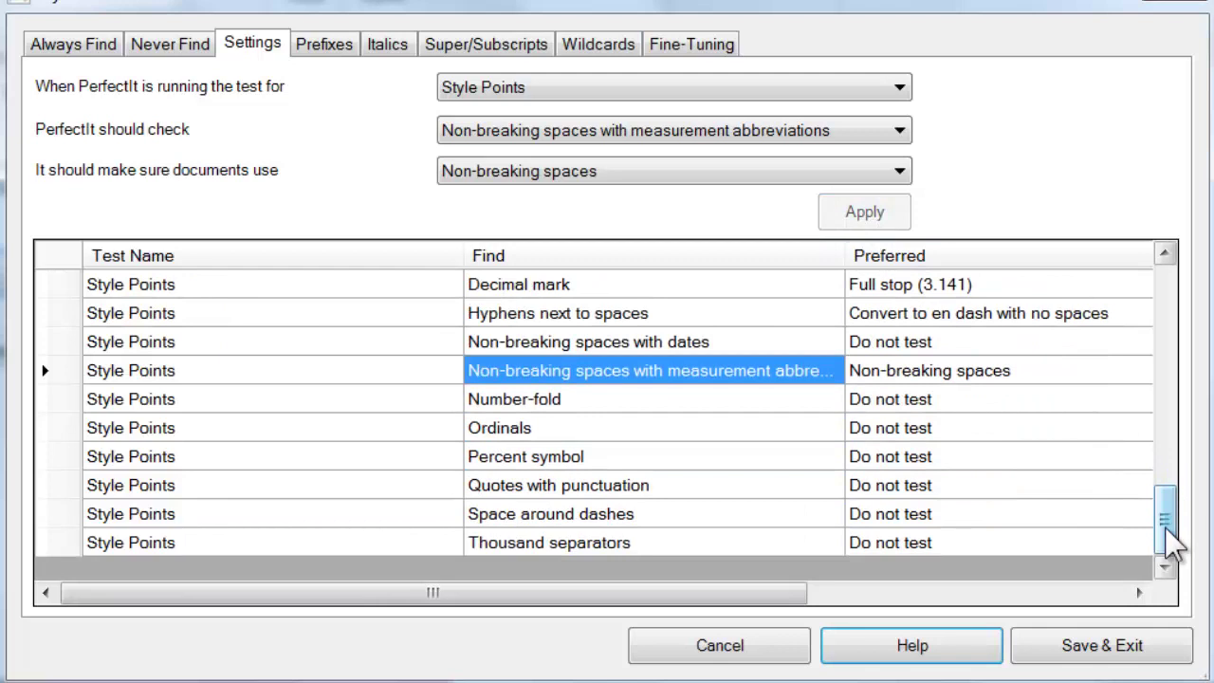
pyautogui.click(713, 406)
pyautogui.click(738, 170)
pyautogui.click(692, 217)
pyautogui.click(858, 218)
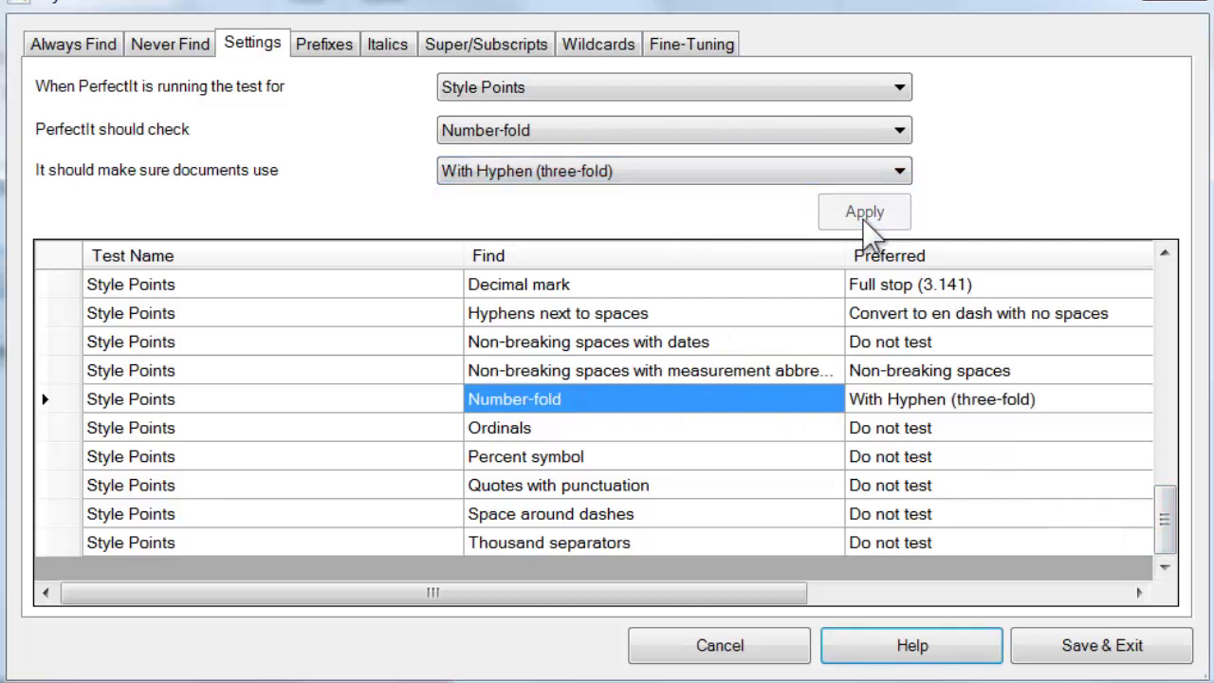
# Step: Set Ordinals to Numbers with superscript (5th)
pyautogui.click(892, 428)
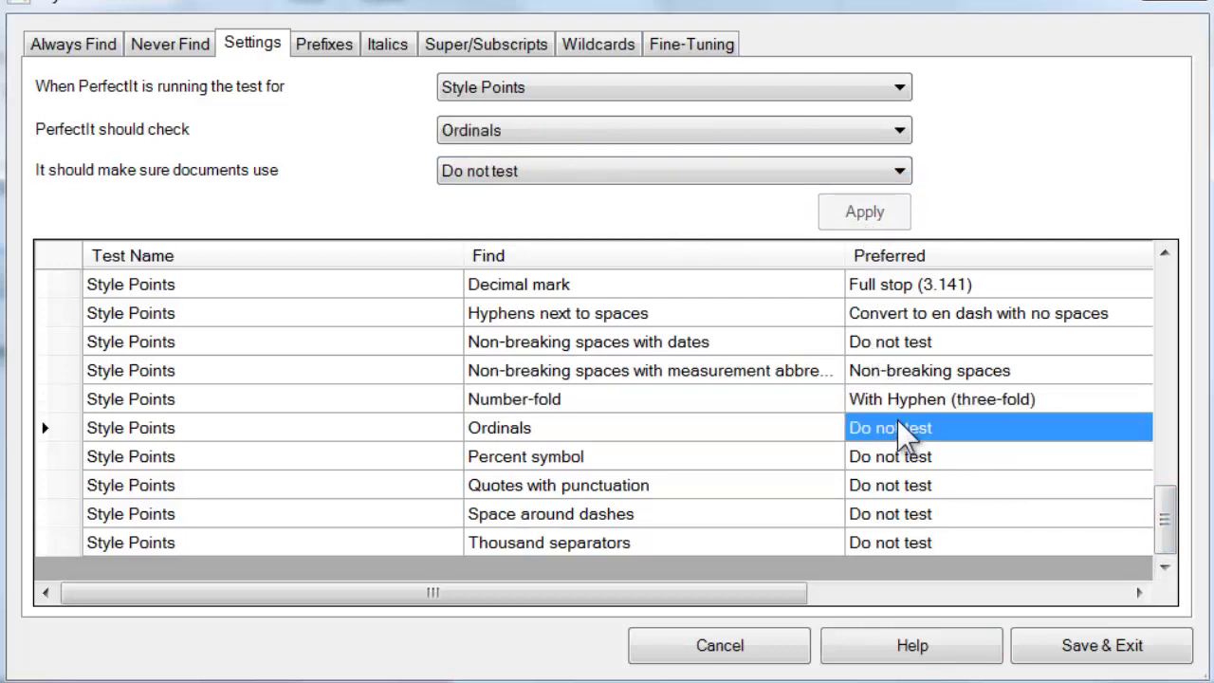
pyautogui.click(837, 180)
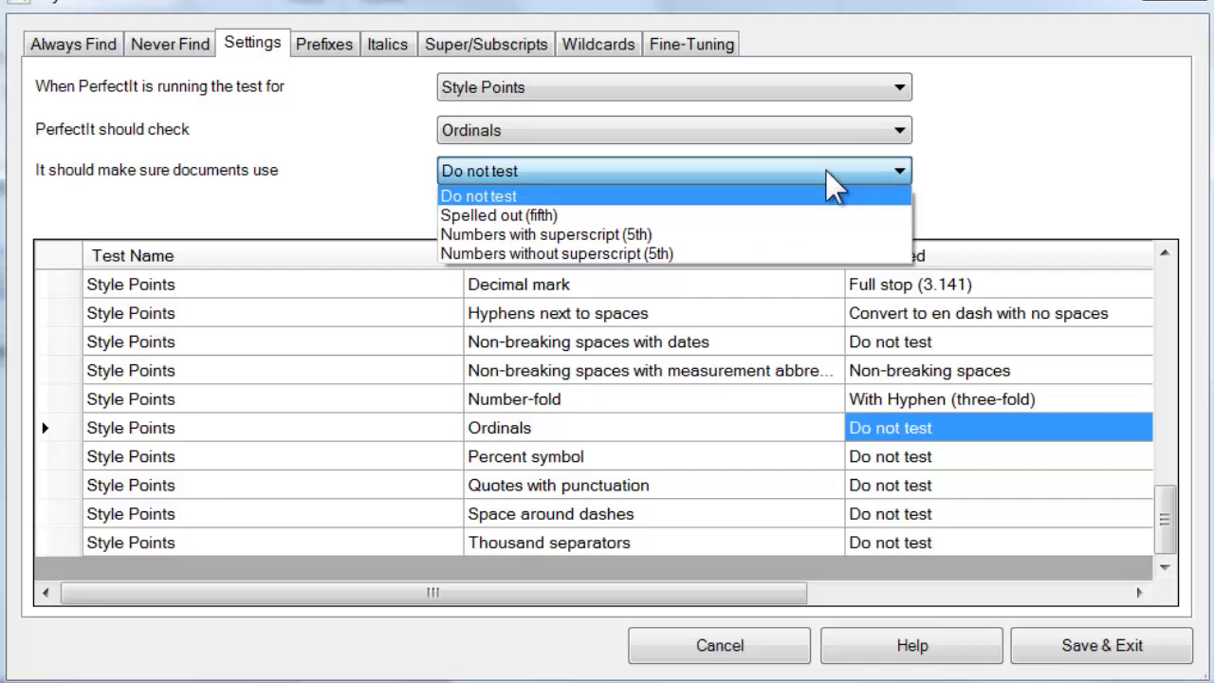
pyautogui.click(736, 235)
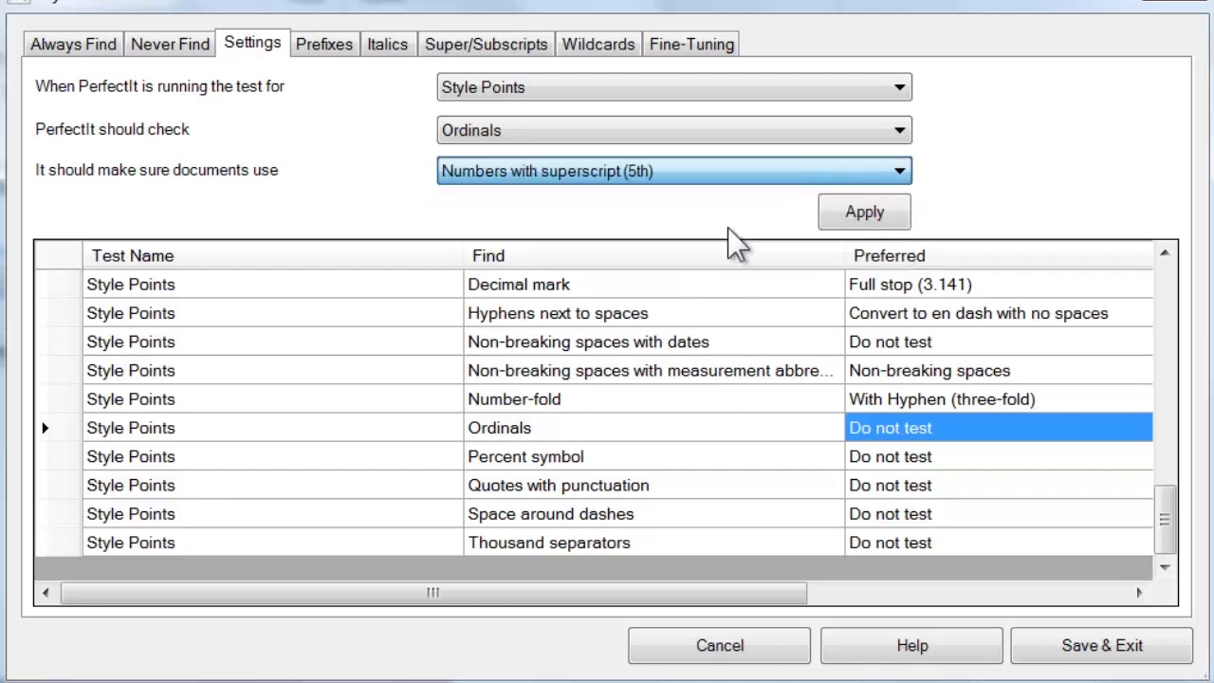
pyautogui.click(870, 220)
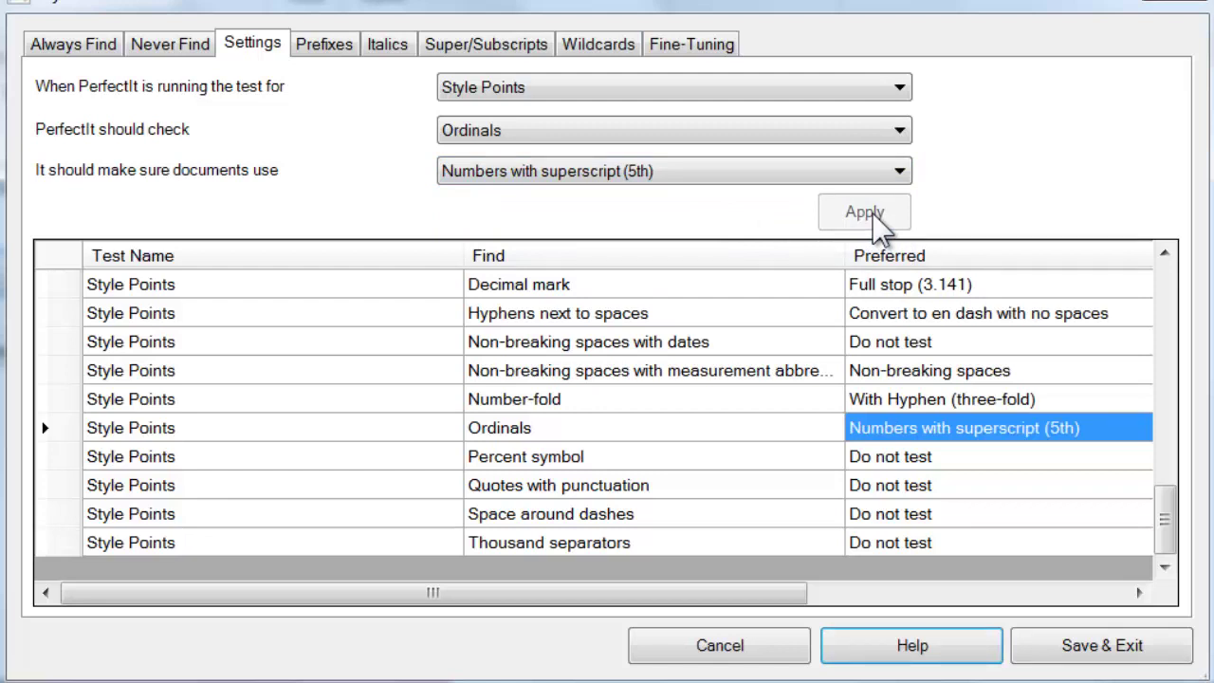
# Step: Set the Percent symbol test to Symbol (%)
pyautogui.click(899, 462)
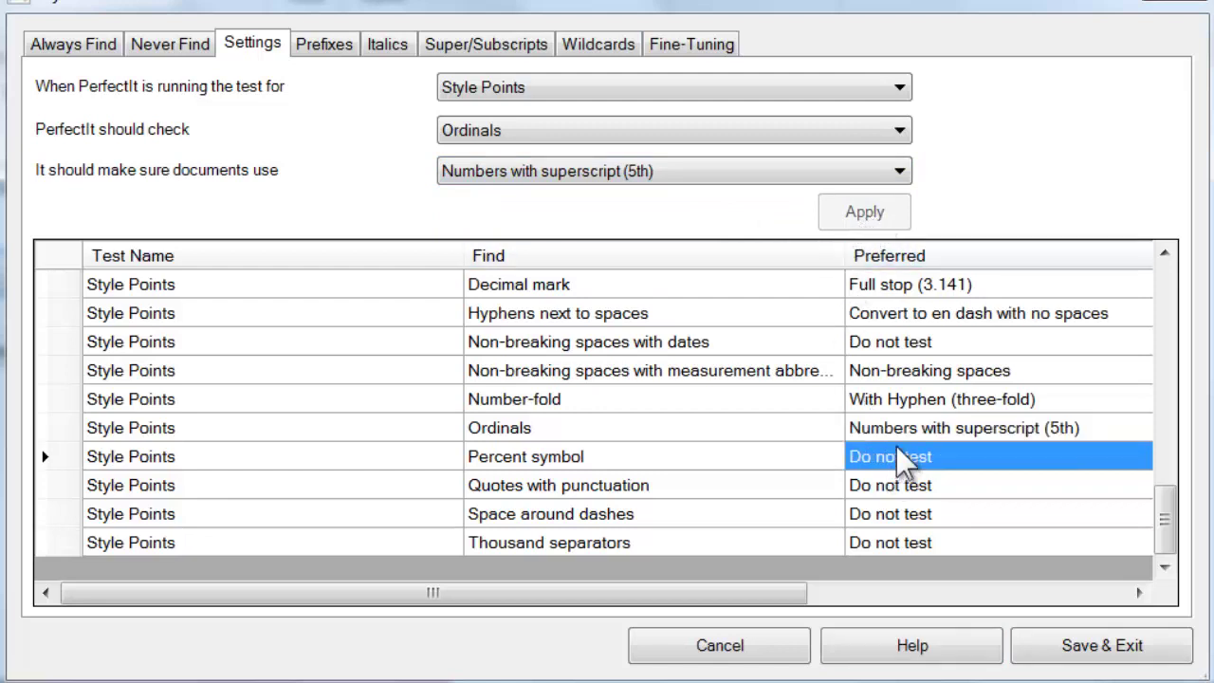
pyautogui.click(898, 174)
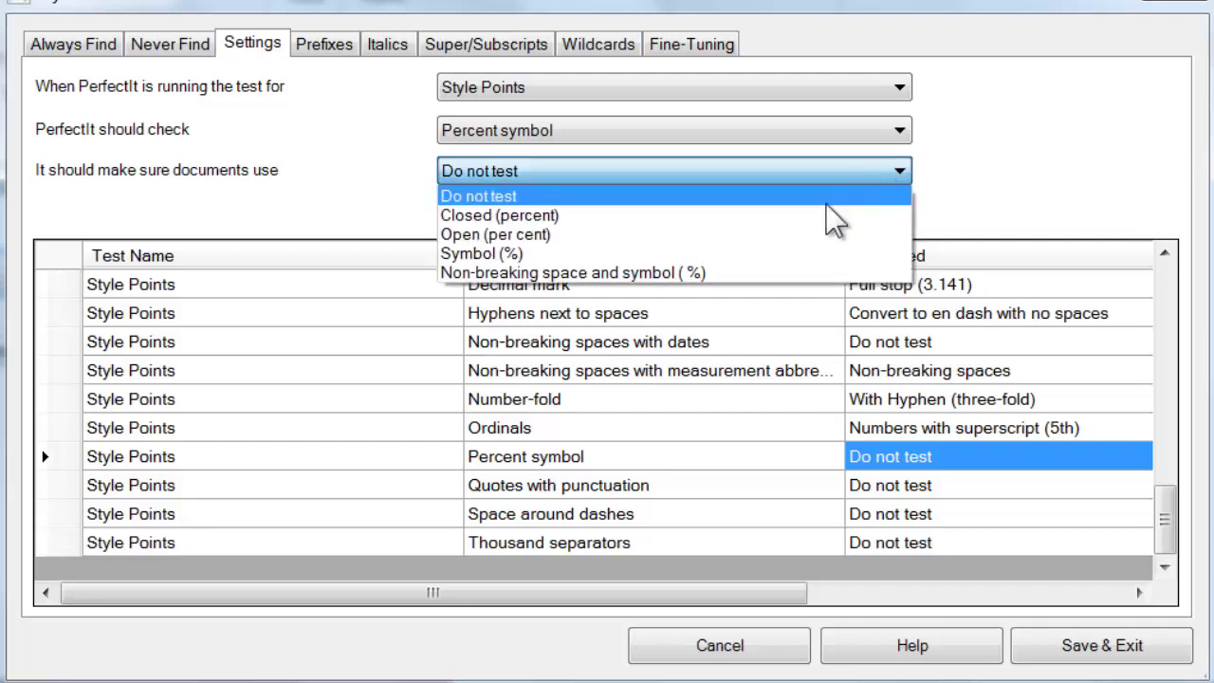
pyautogui.click(802, 256)
pyautogui.click(865, 213)
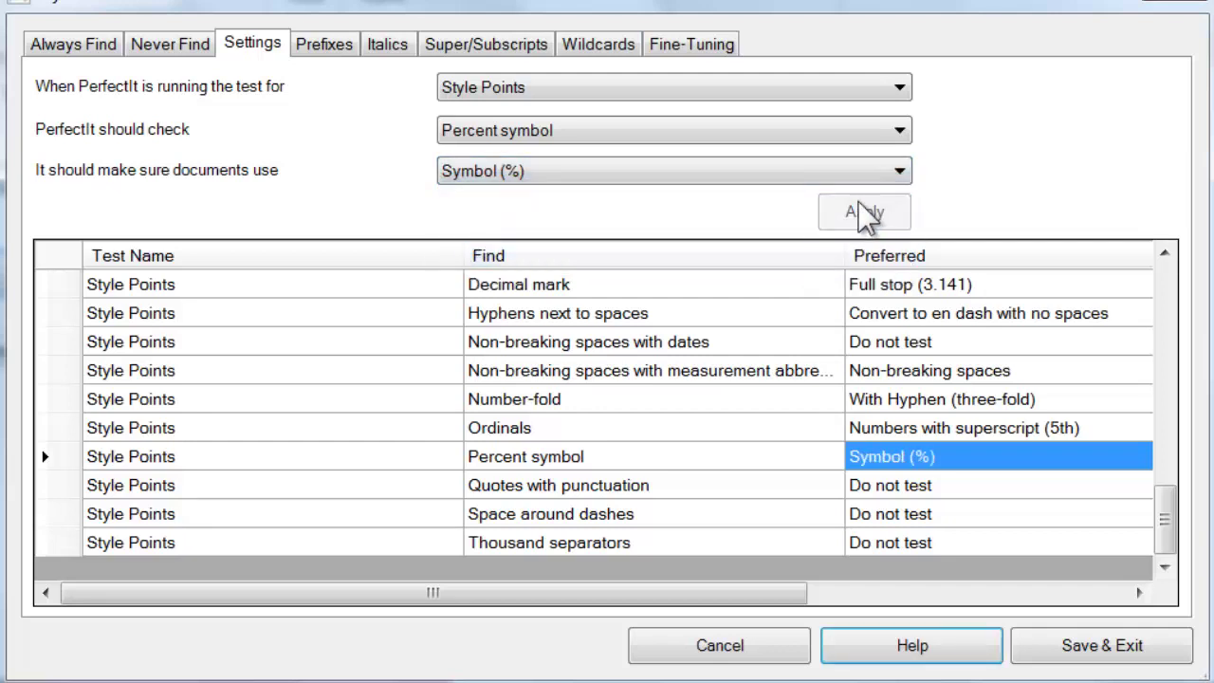
# Step: Set Quotes with punctuation to final punctuation after the quotation mark
pyautogui.click(689, 487)
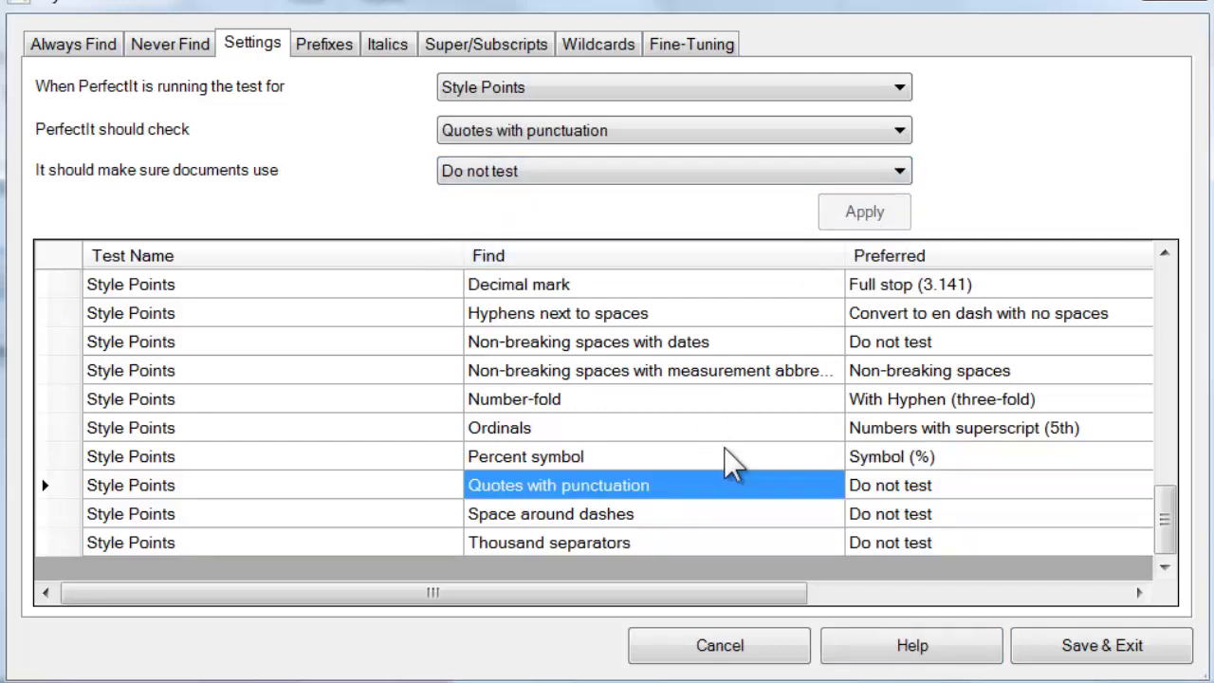
pyautogui.click(896, 173)
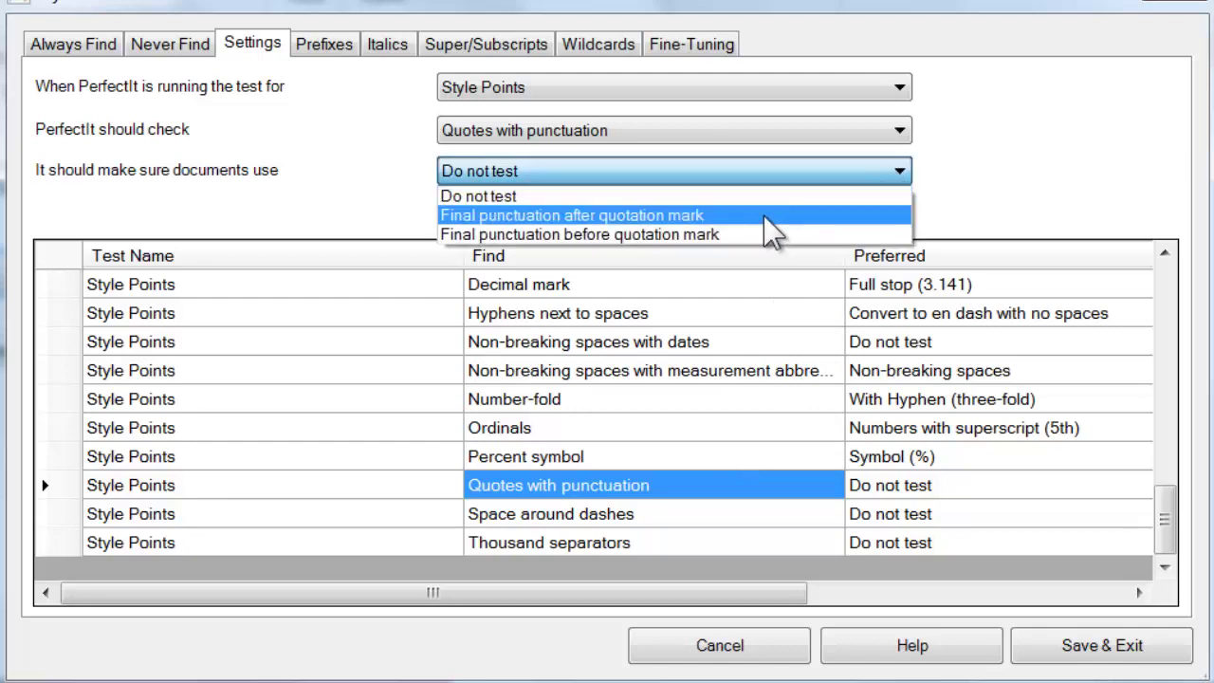
pyautogui.click(764, 217)
pyautogui.click(897, 216)
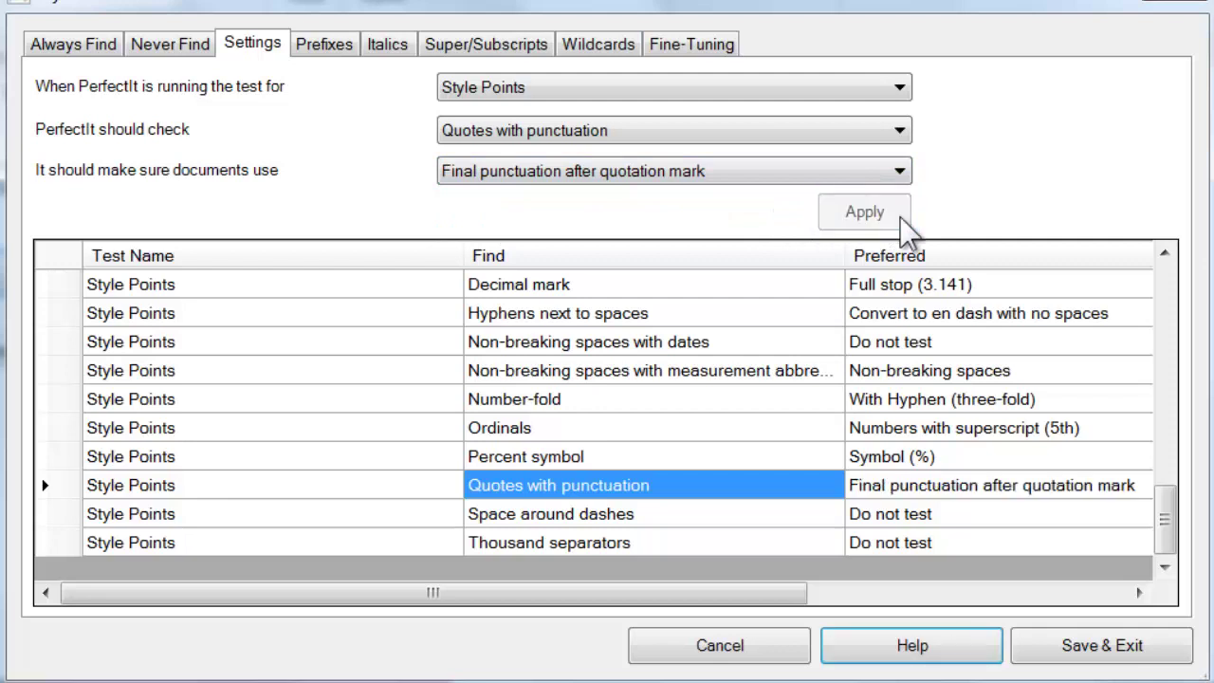
# Step: Set Space around dashes to En dash with spaces
pyautogui.click(886, 512)
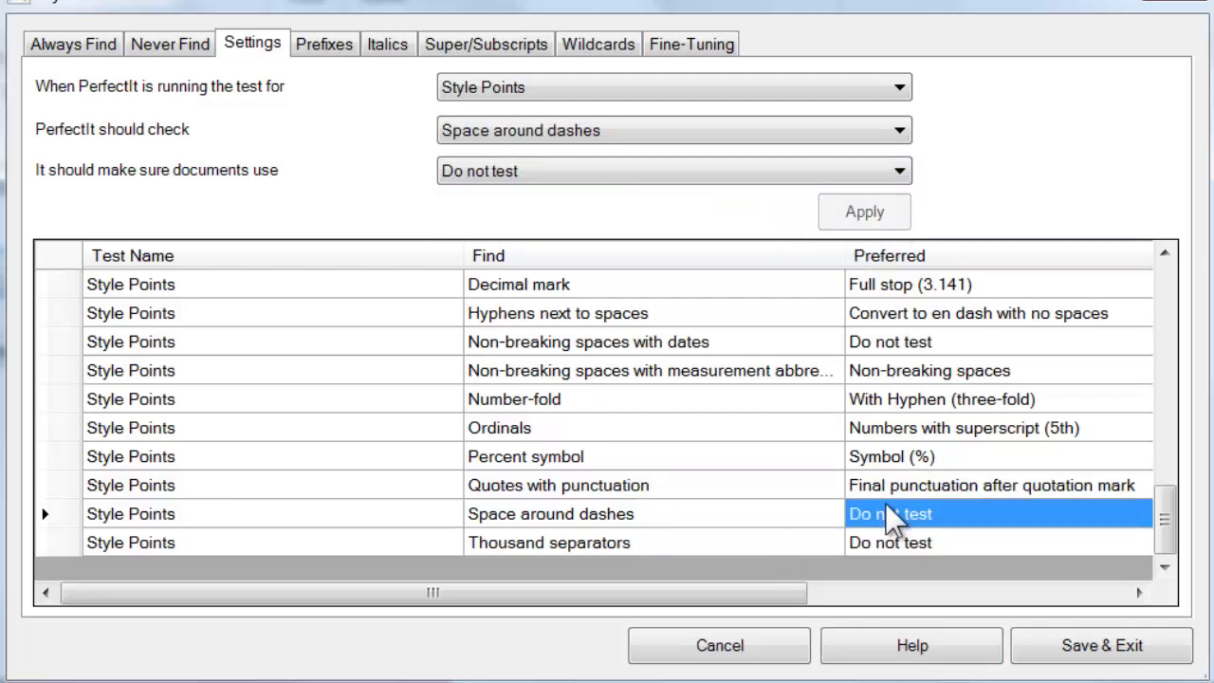
pyautogui.click(896, 172)
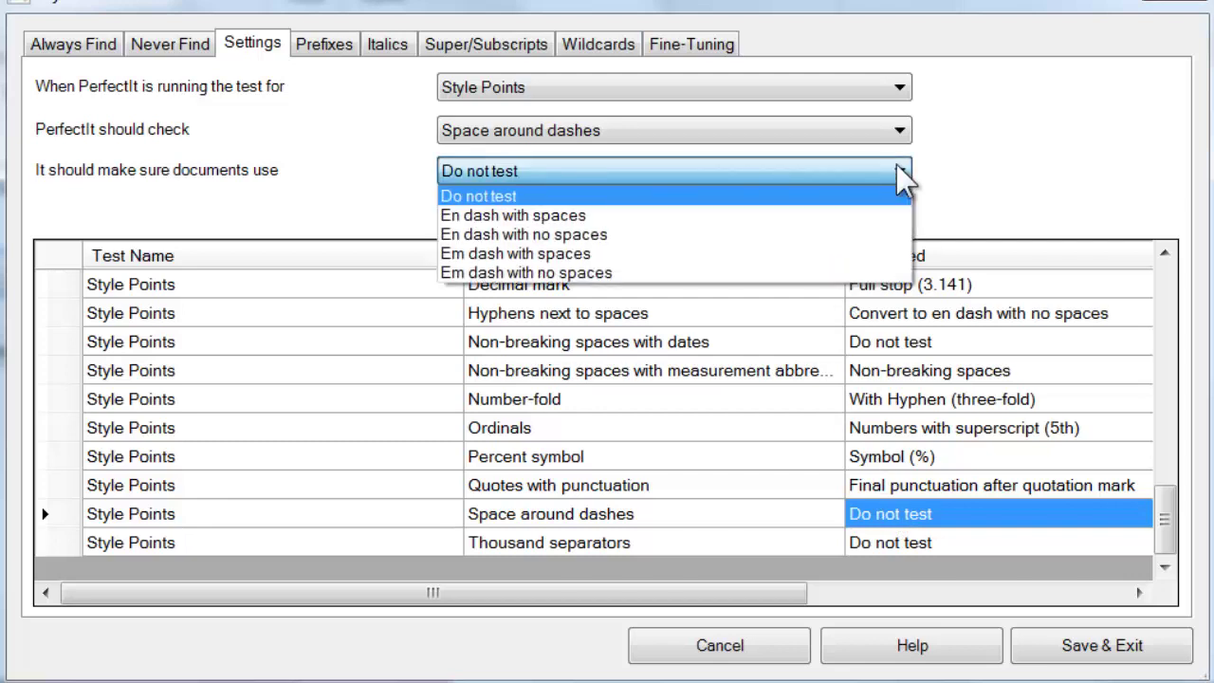
pyautogui.click(822, 217)
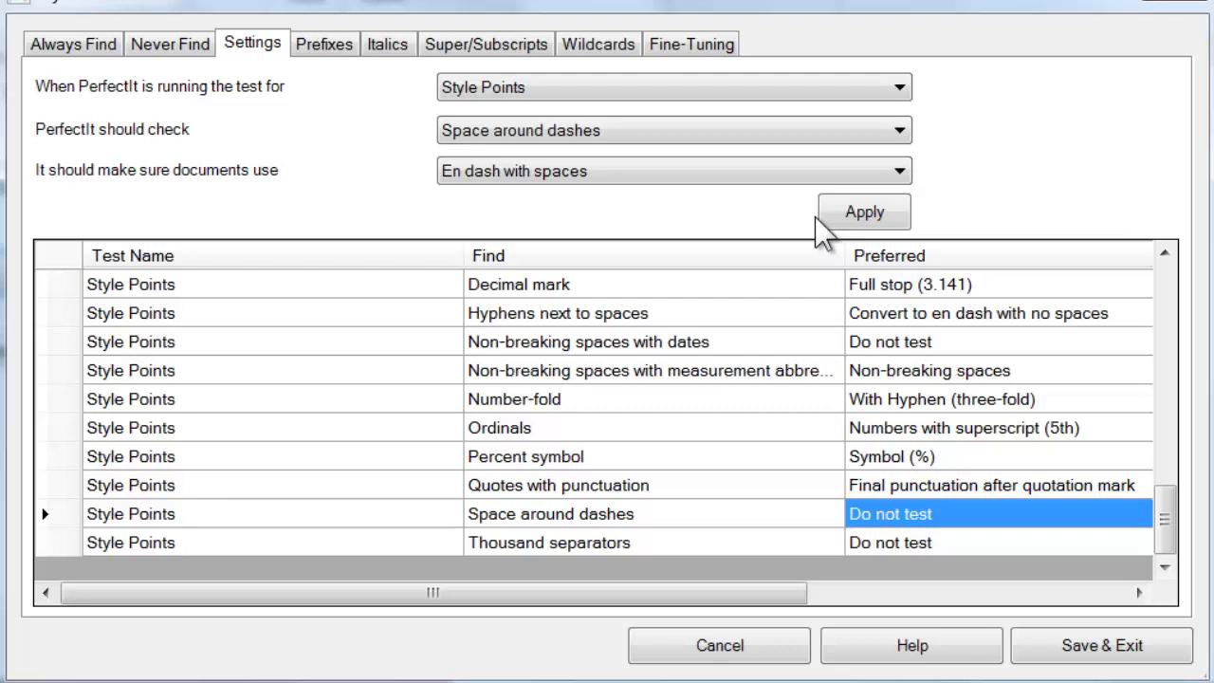
pyautogui.click(853, 213)
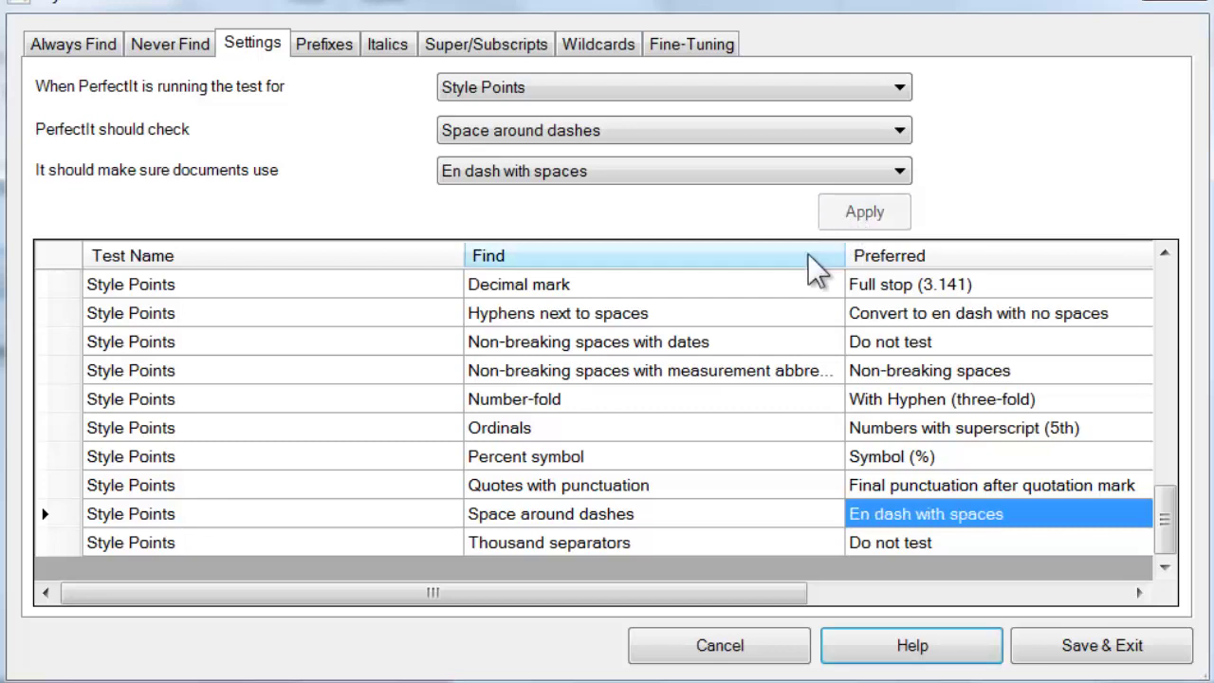
# Step: Set Thousand separators to Comma (10,000)
pyautogui.click(678, 544)
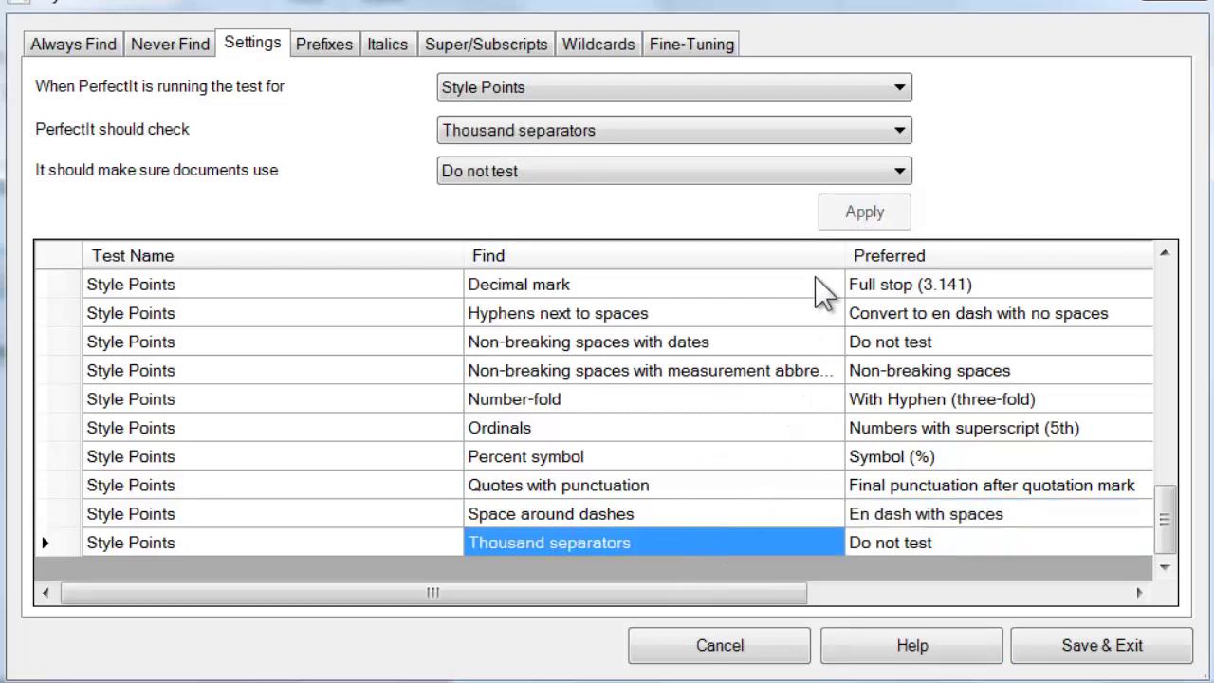
pyautogui.click(898, 172)
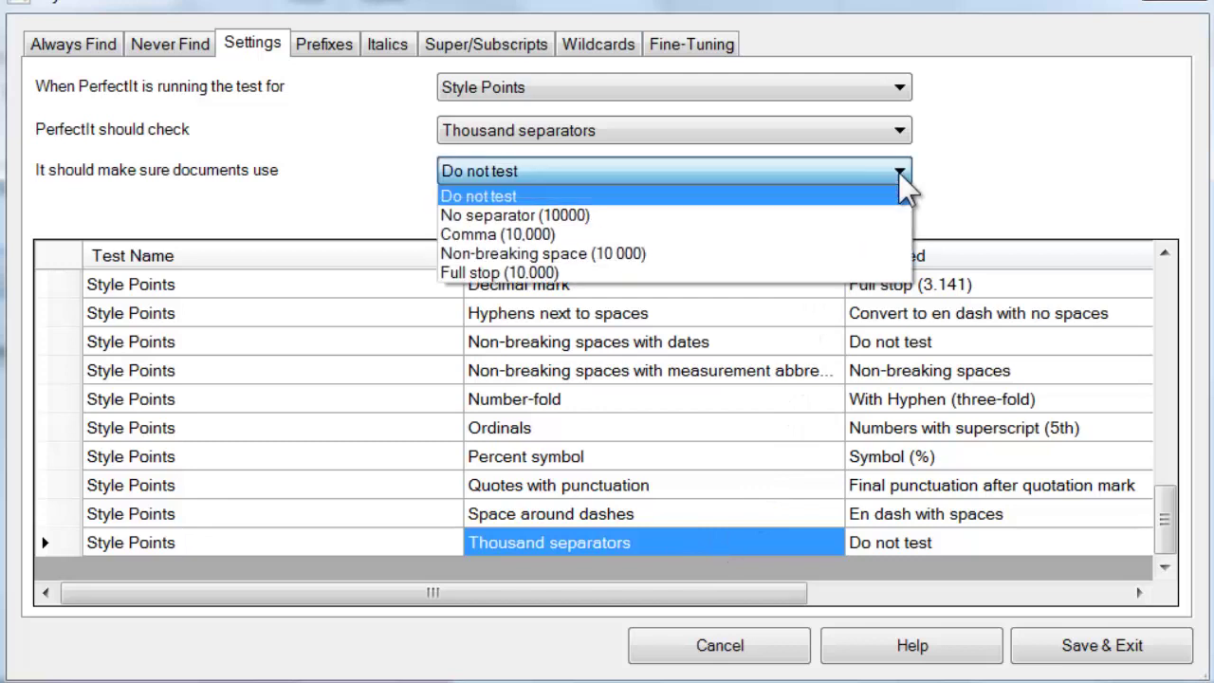
pyautogui.click(639, 234)
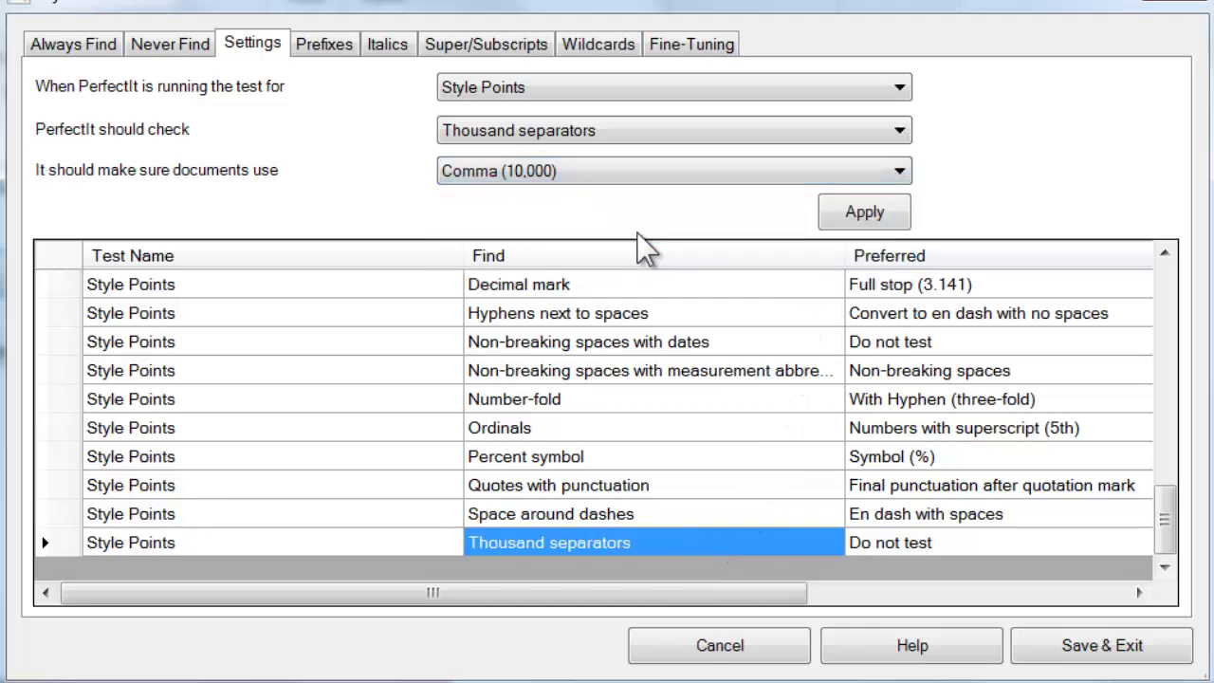
pyautogui.click(858, 215)
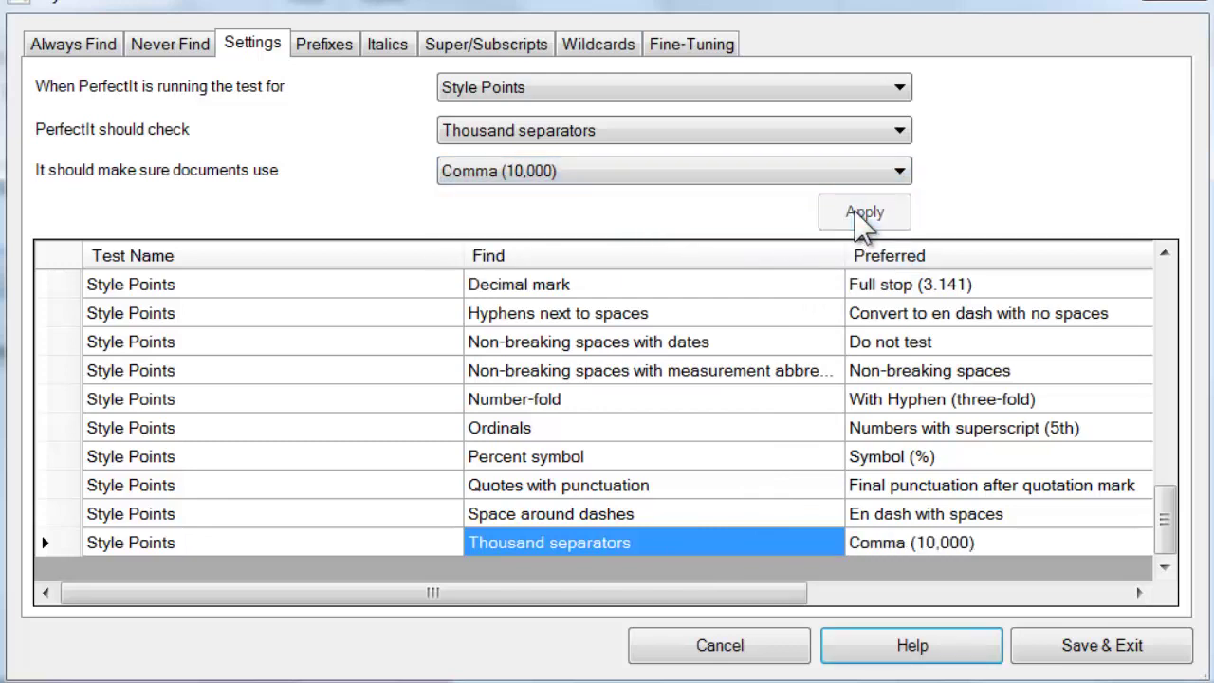